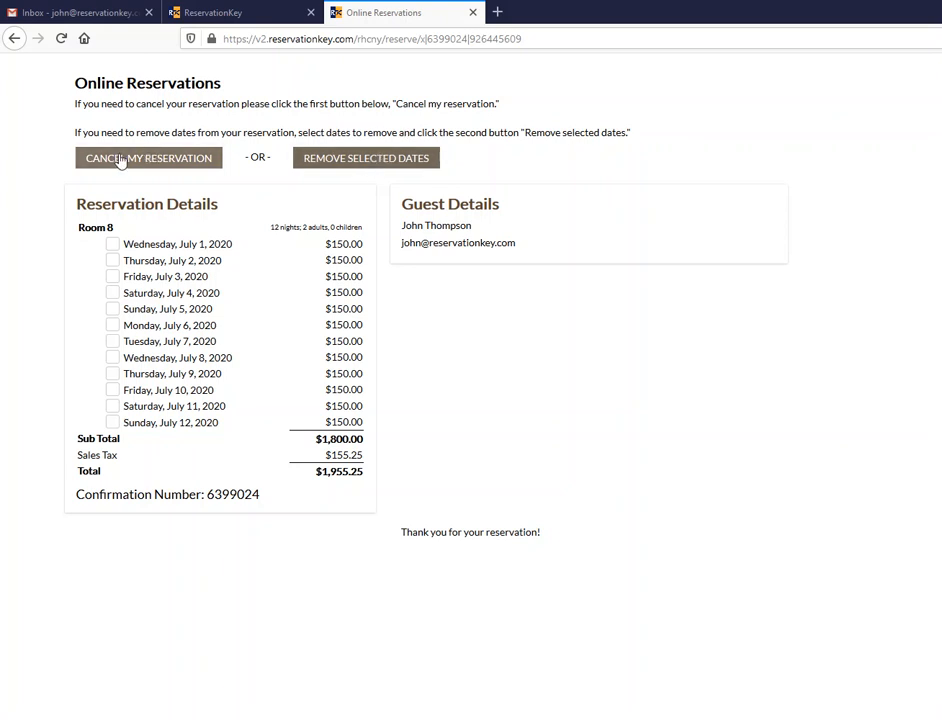
- Check the no-dates-selected warning, then tick July 12, 11 and 10 for removal
click(338, 162)
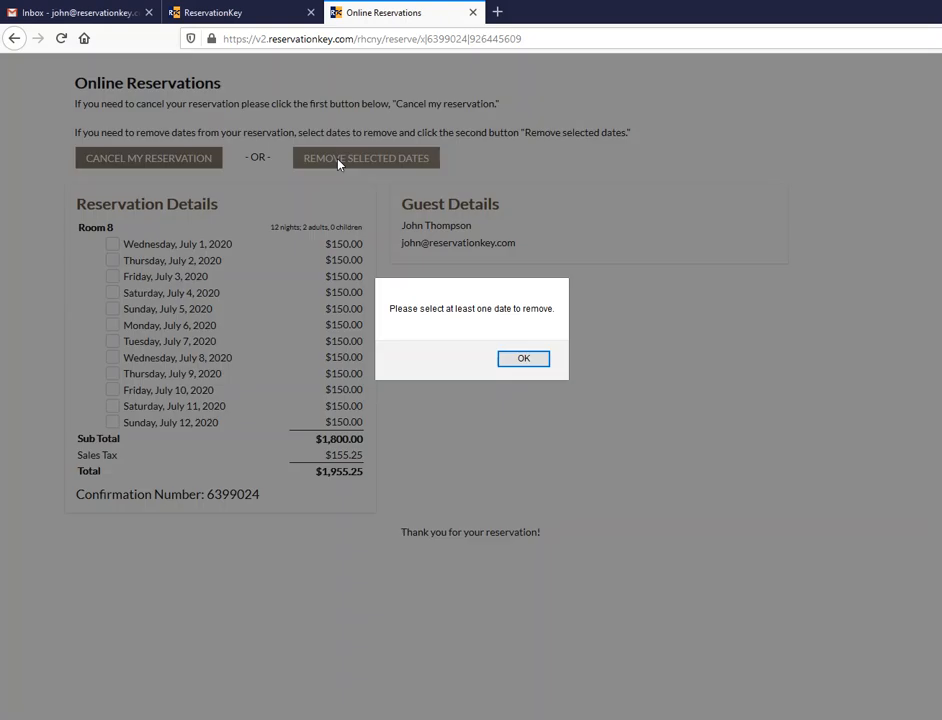
click(537, 361)
click(142, 423)
click(147, 407)
click(145, 391)
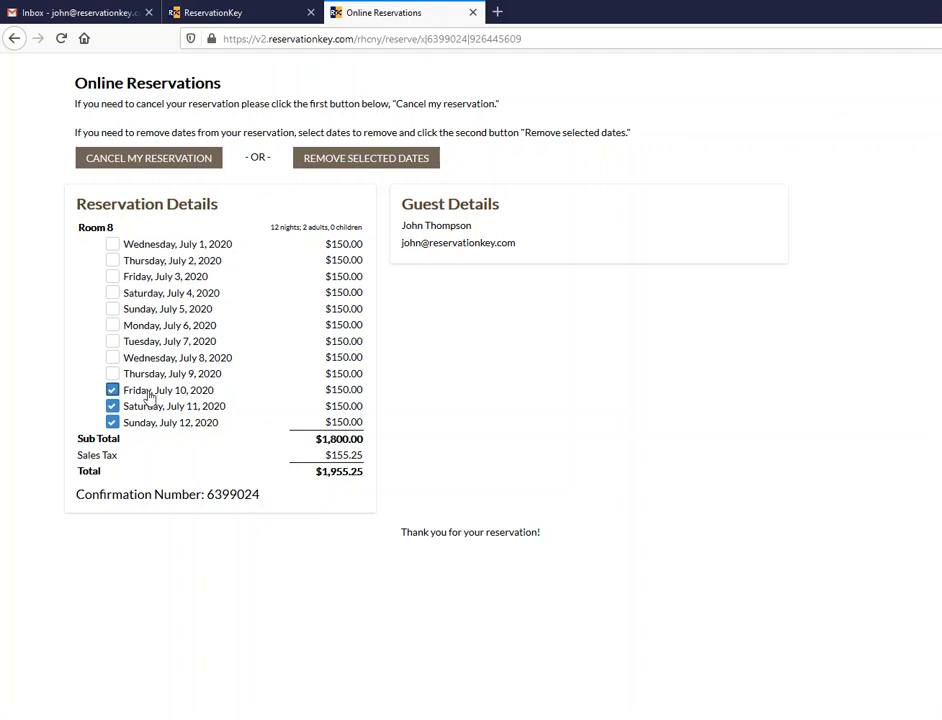
- Remove the ticked July 10–12 nights, leaving 9 nights at $1,466.44
click(374, 162)
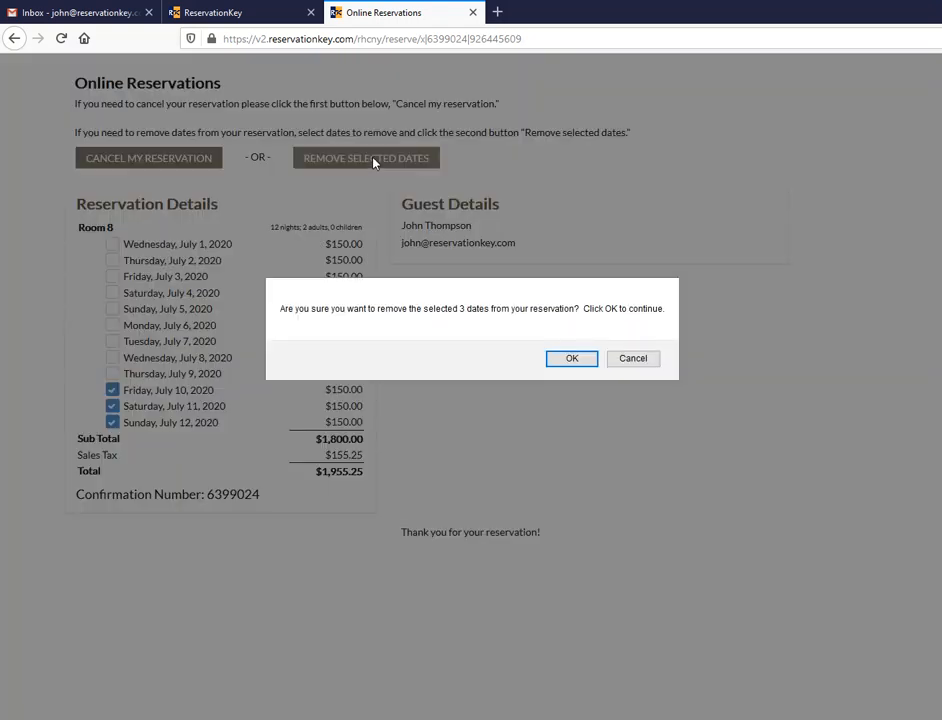
click(568, 359)
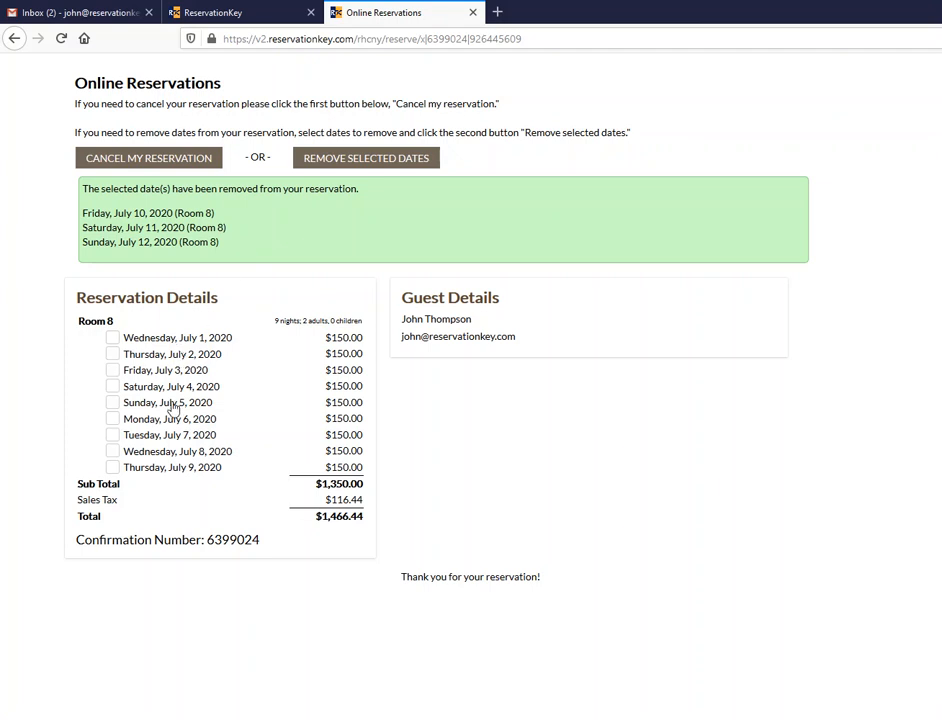
- Tick all remaining nights July 1–9 and try removing them, then back out at the confirmation
click(159, 472)
click(158, 450)
click(153, 434)
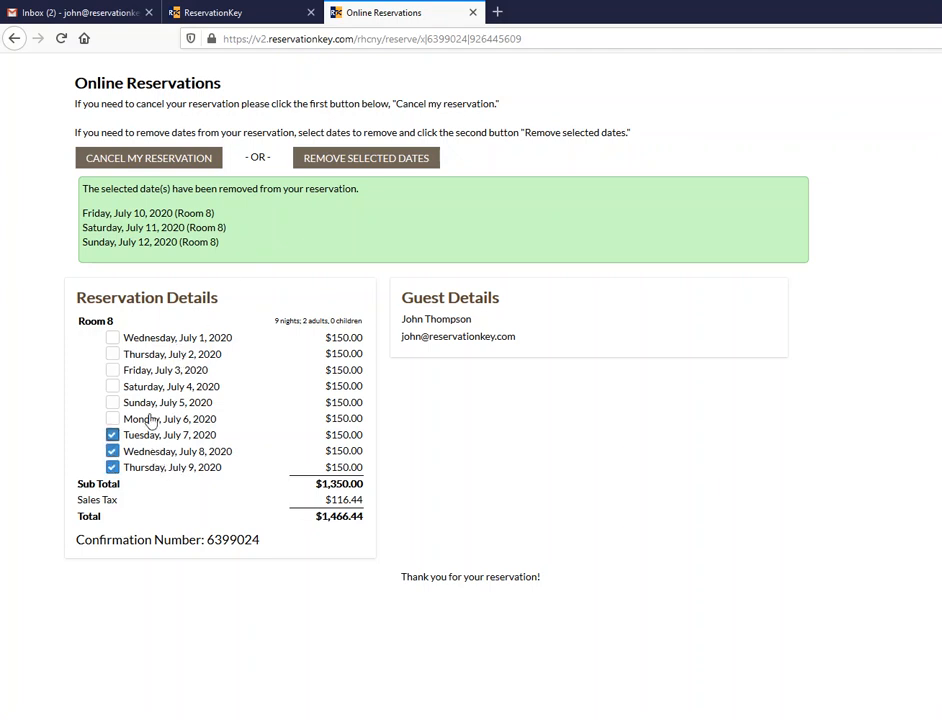
click(149, 418)
click(148, 402)
click(150, 387)
click(151, 370)
click(153, 354)
click(155, 338)
click(392, 160)
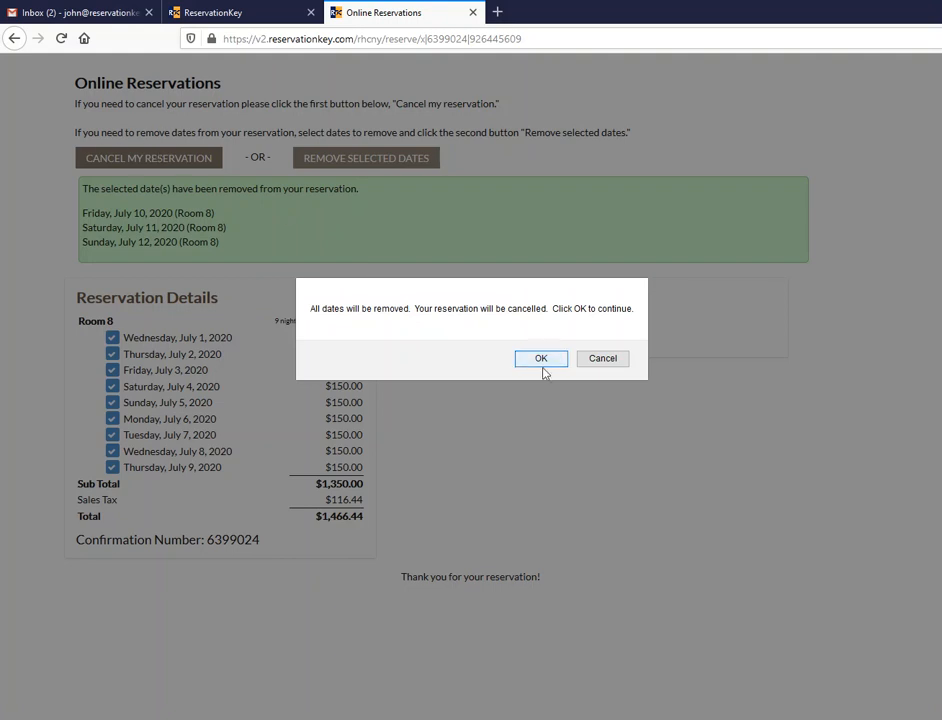
click(606, 362)
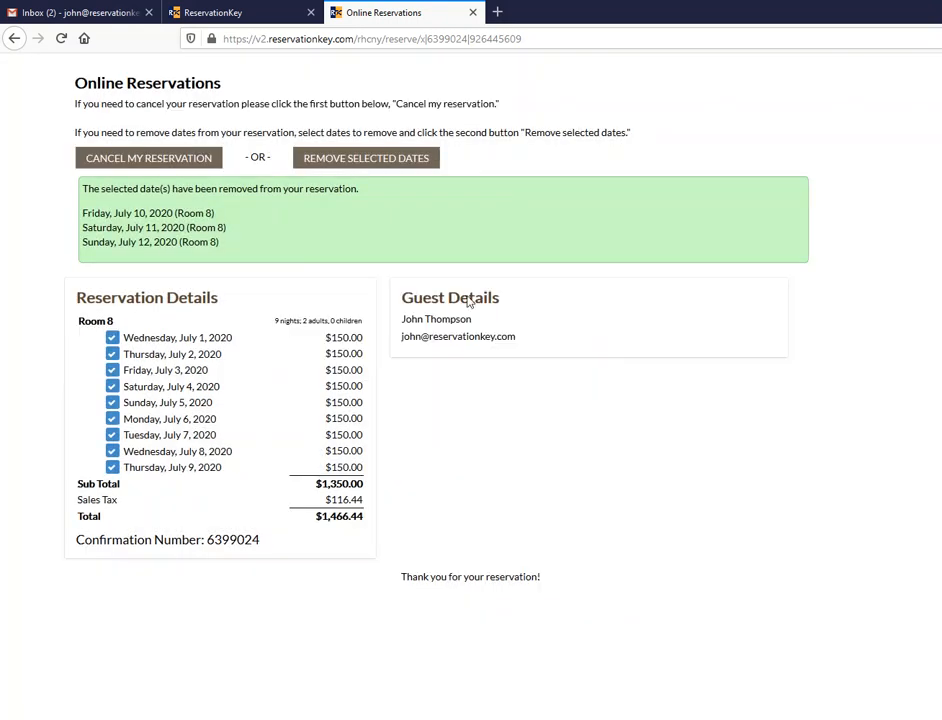
- Untick July 1–9 and use Cancel My Reservation to cancel the whole booking
click(143, 342)
click(140, 354)
click(140, 370)
click(140, 386)
click(140, 402)
click(140, 418)
click(137, 434)
click(122, 451)
click(130, 467)
click(148, 160)
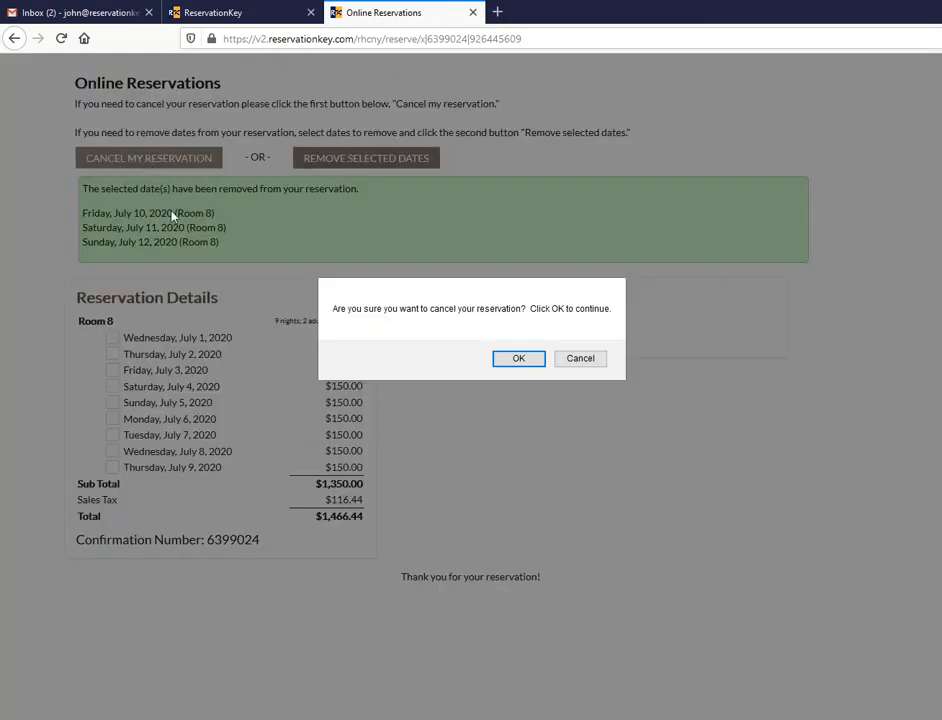
click(521, 361)
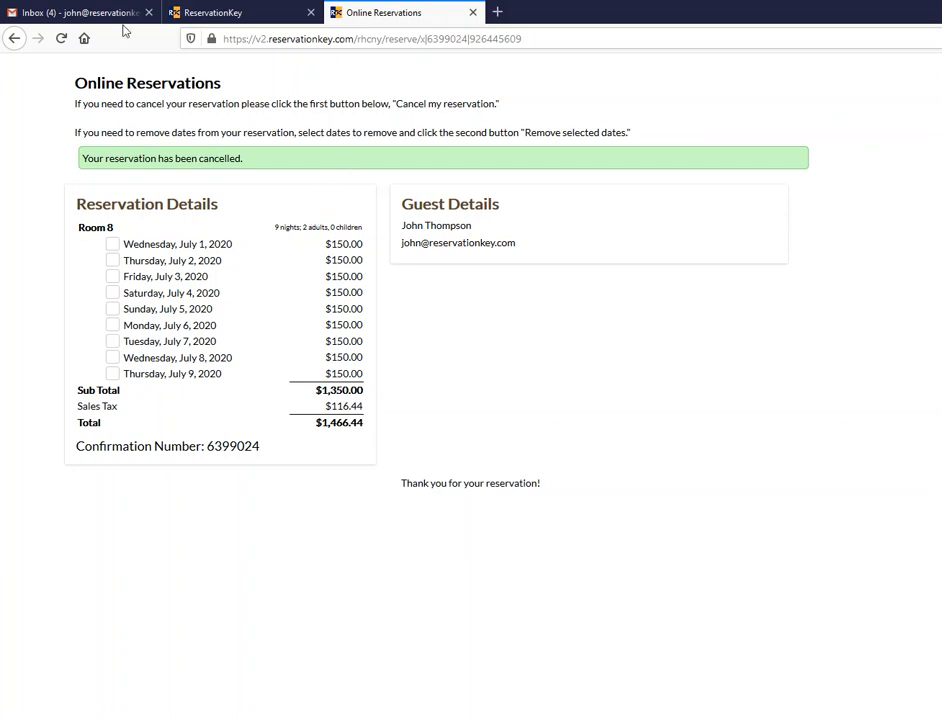
click(81, 7)
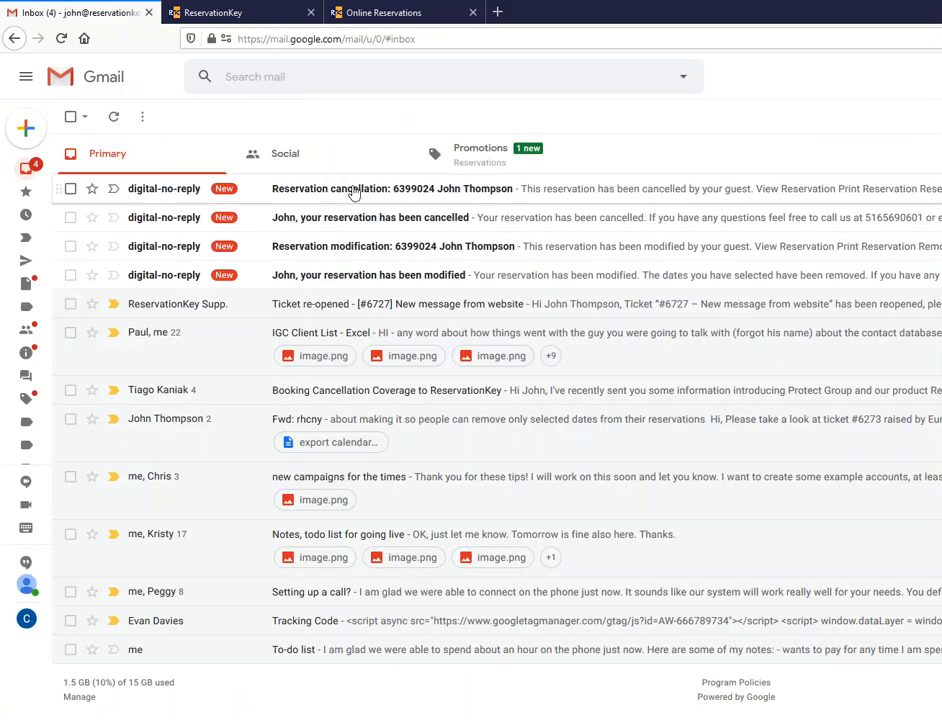
- Read the property's cancellation notice and the guest's cancellation confirmation emails
click(353, 190)
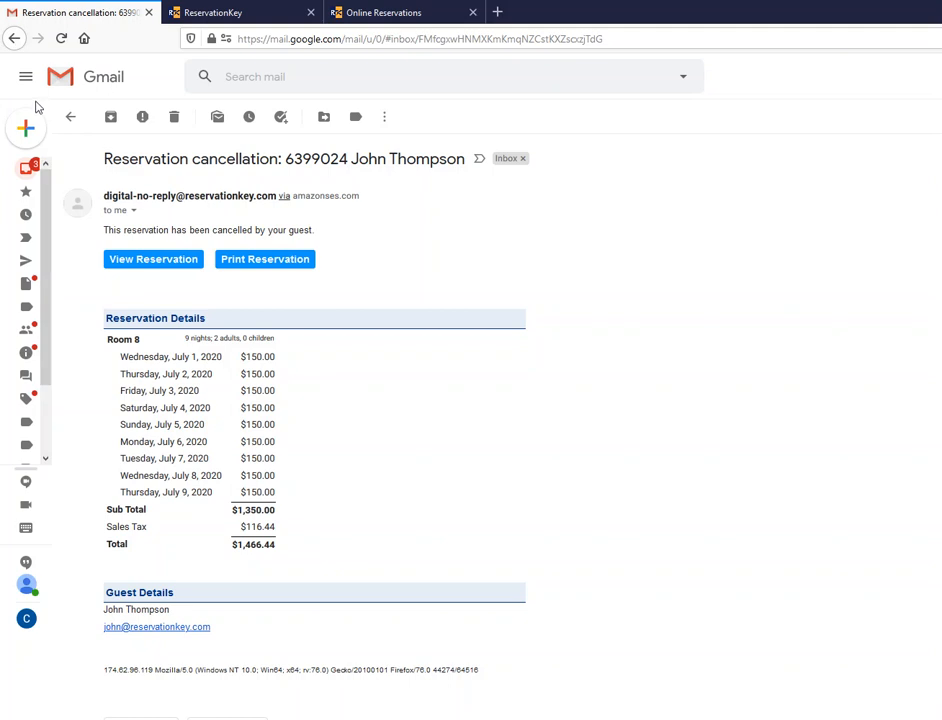
mouse_move(60, 126)
click(68, 175)
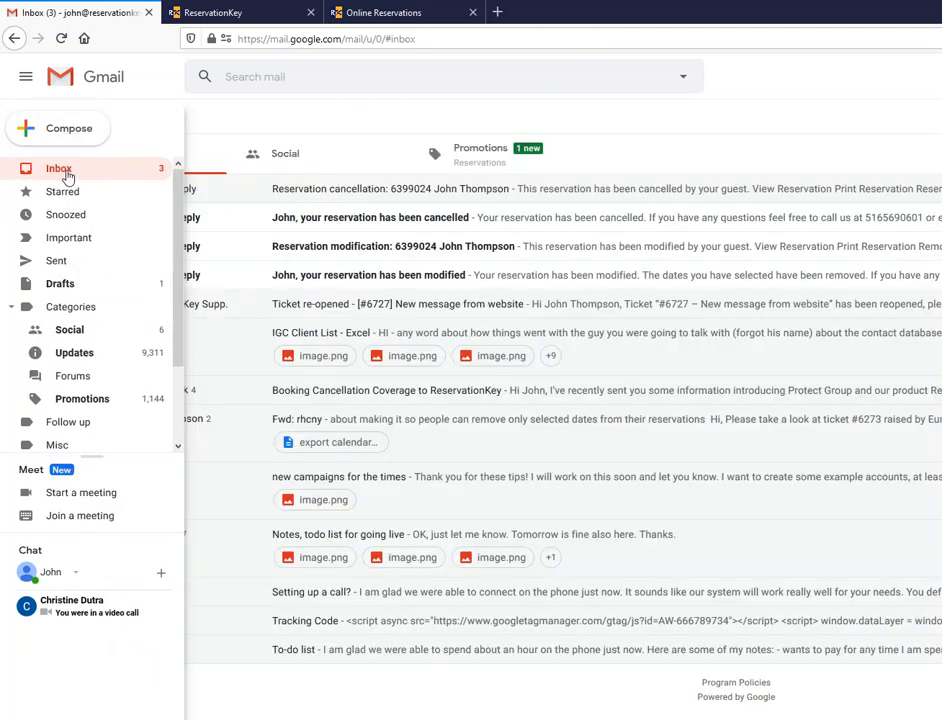
click(377, 225)
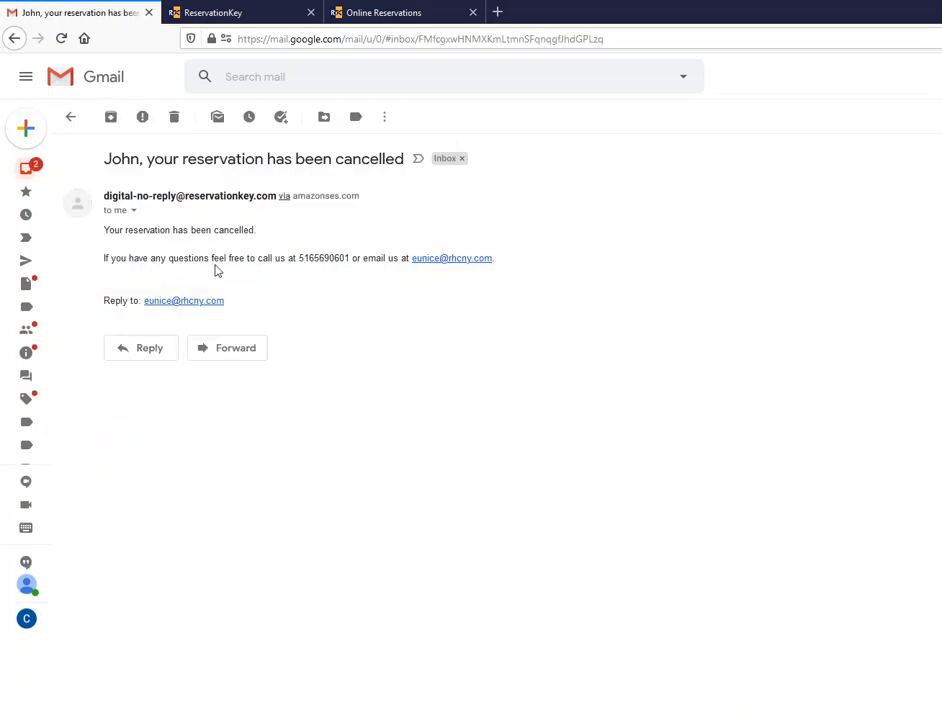
mouse_move(26, 168)
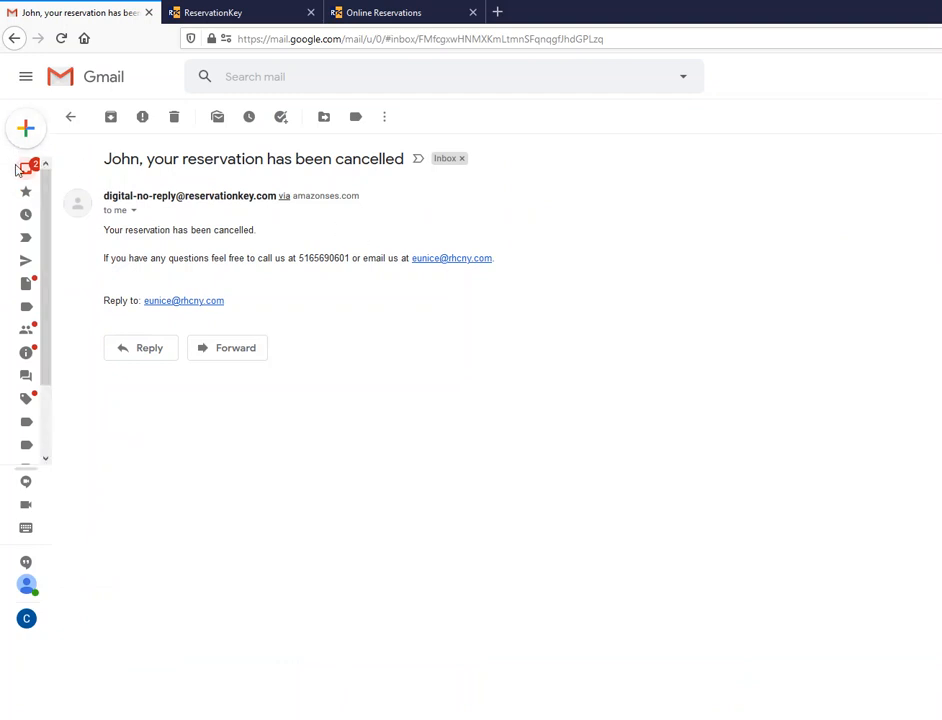
click(62, 172)
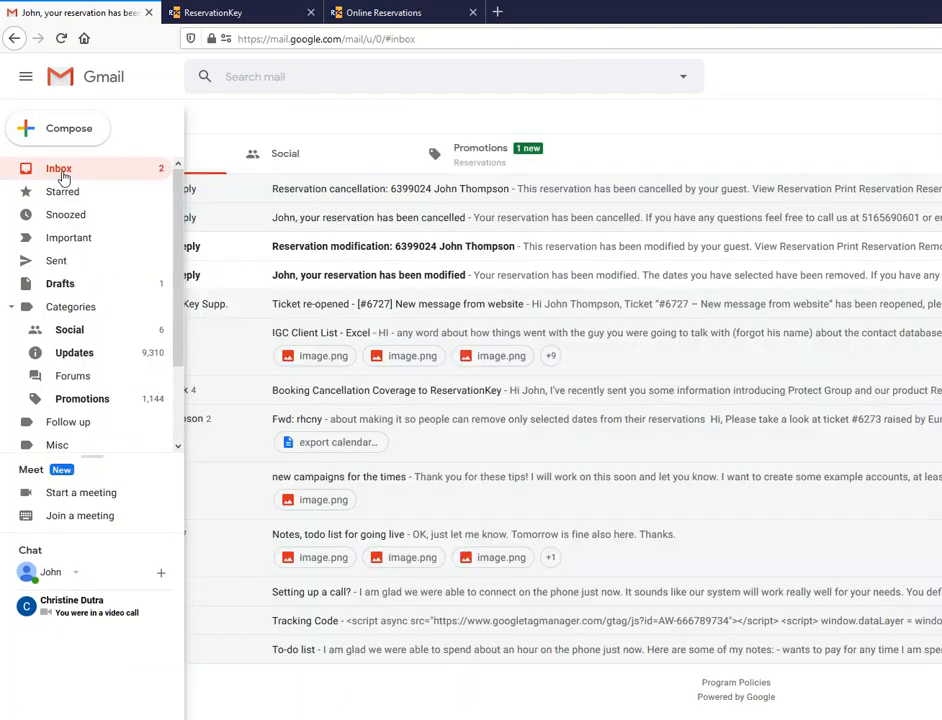
- Read the modification notice listing the removed dates and the guest's reservation-modified email
click(422, 256)
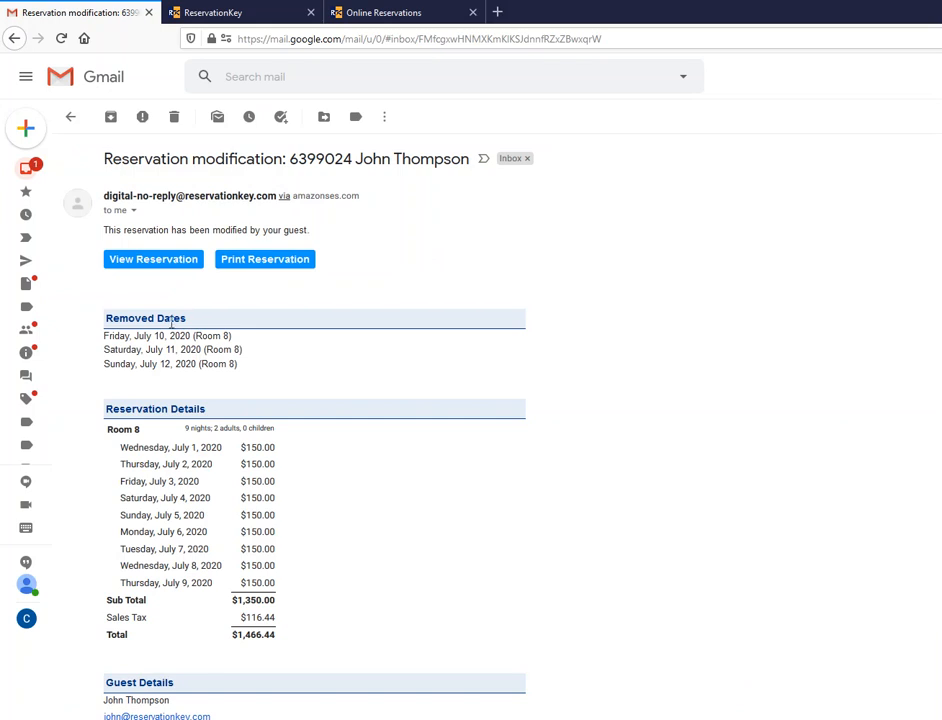
drag(250, 375, 100, 316)
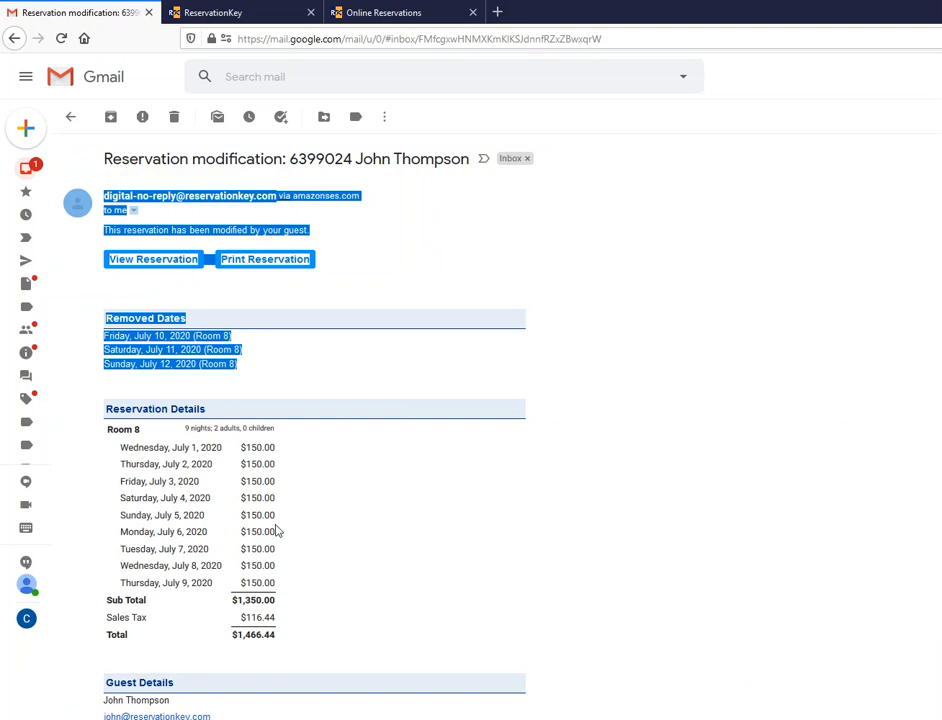
click(292, 446)
mouse_move(62, 133)
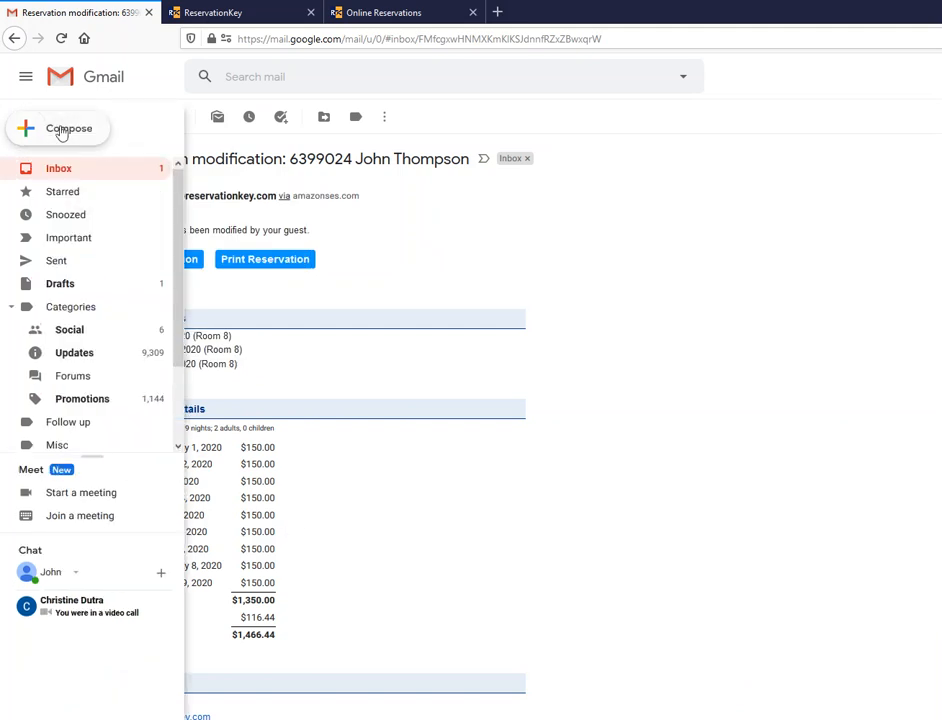
click(75, 175)
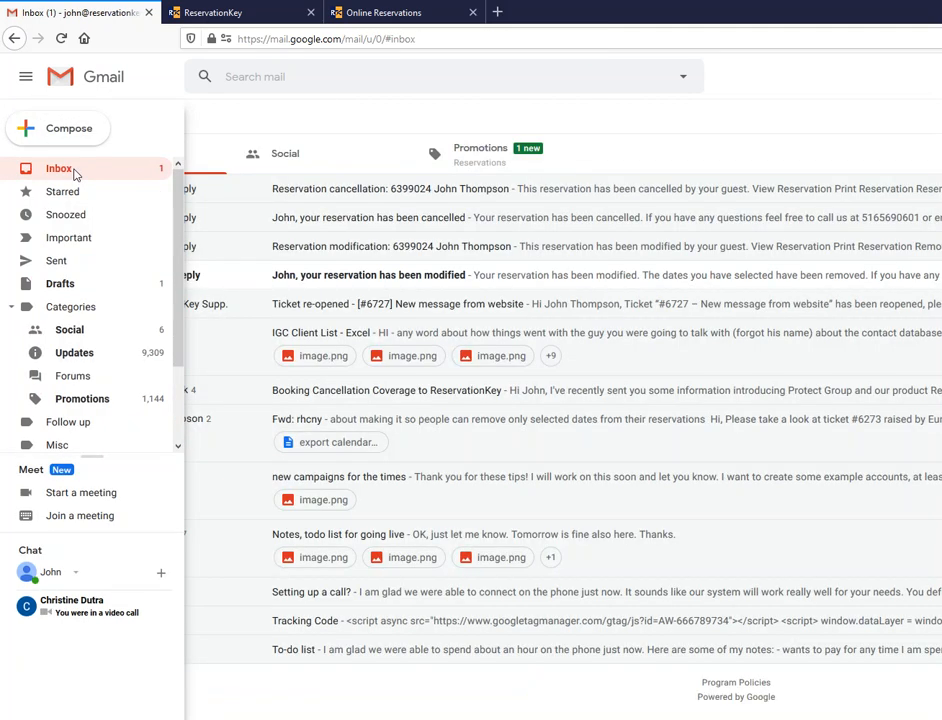
click(377, 281)
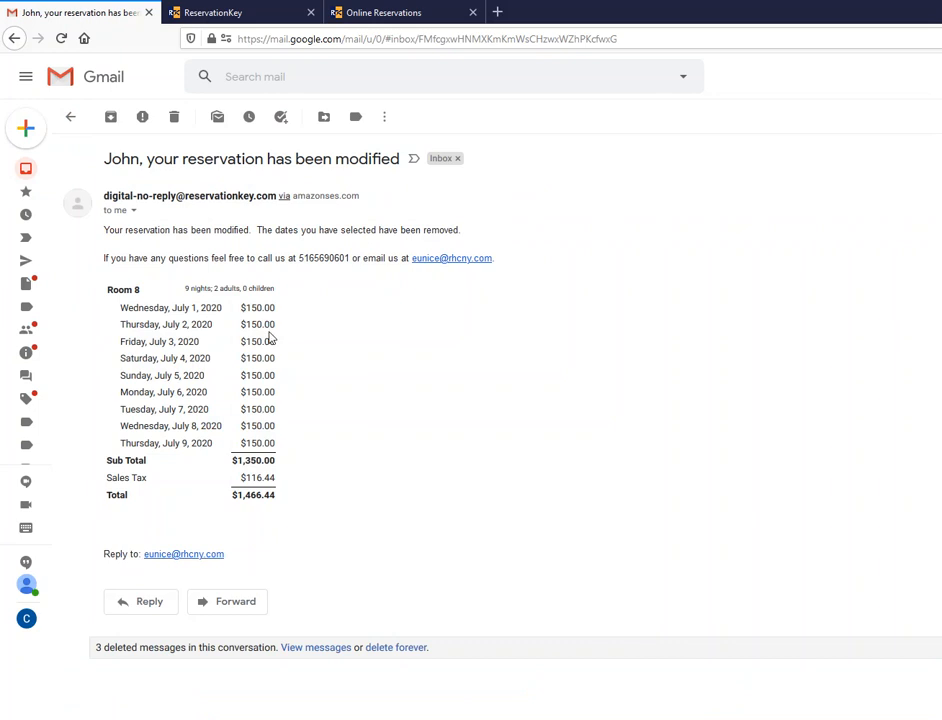
click(402, 12)
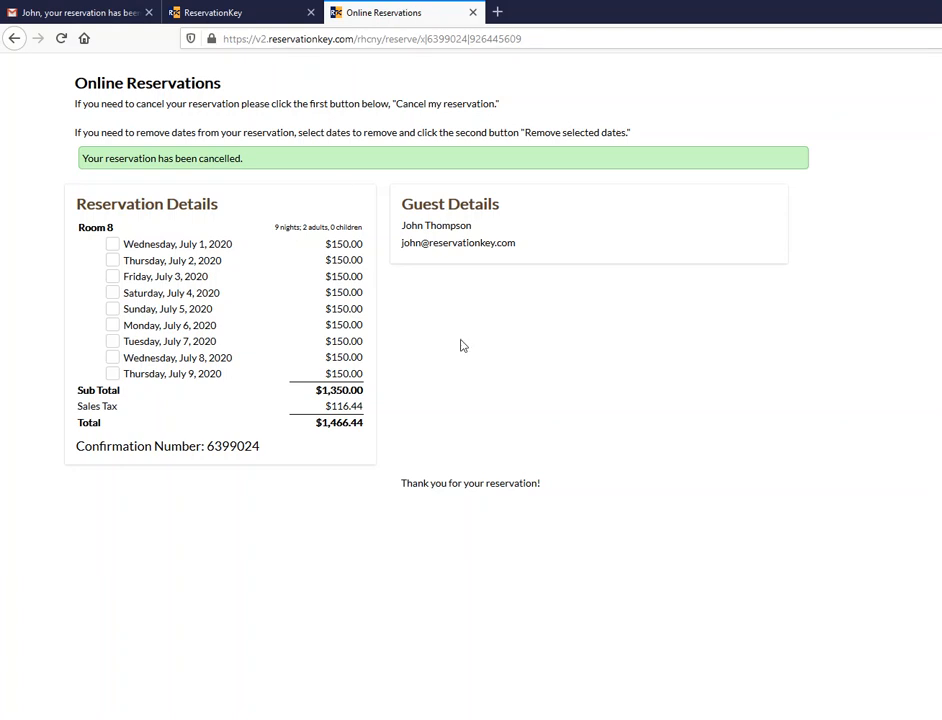
- Reload the guest reservation page and check its cancellation confirmation message
key(F5)
drag(275, 165, 74, 163)
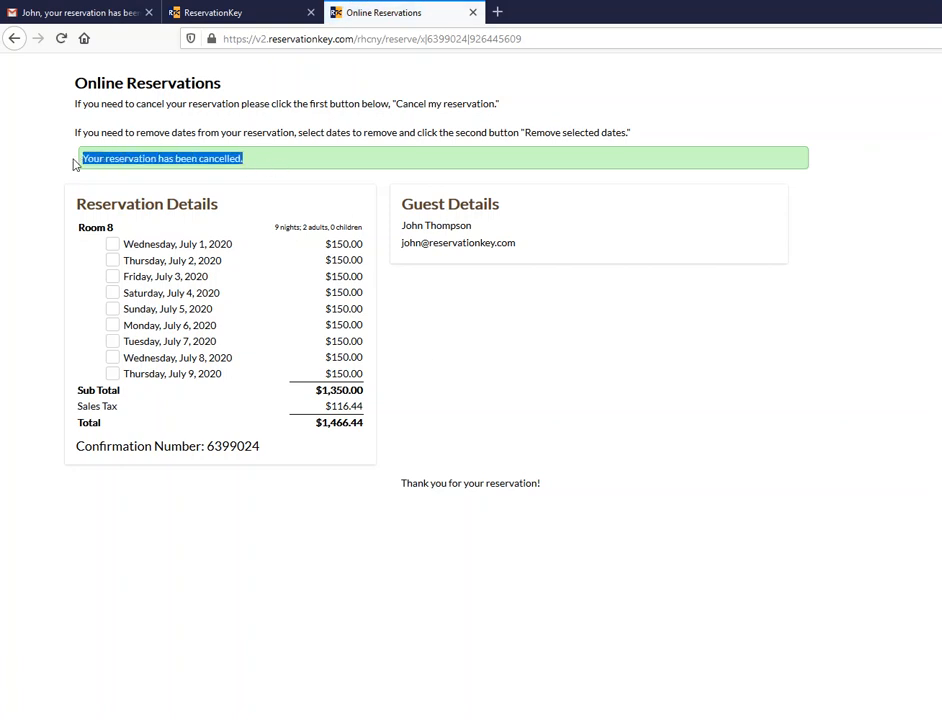
click(292, 170)
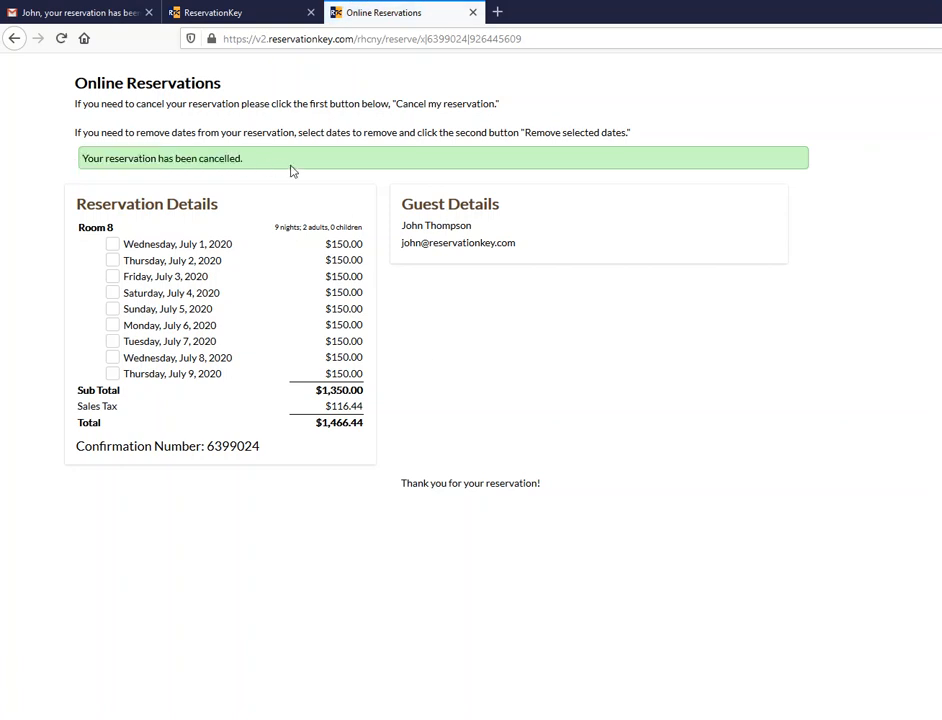
click(265, 19)
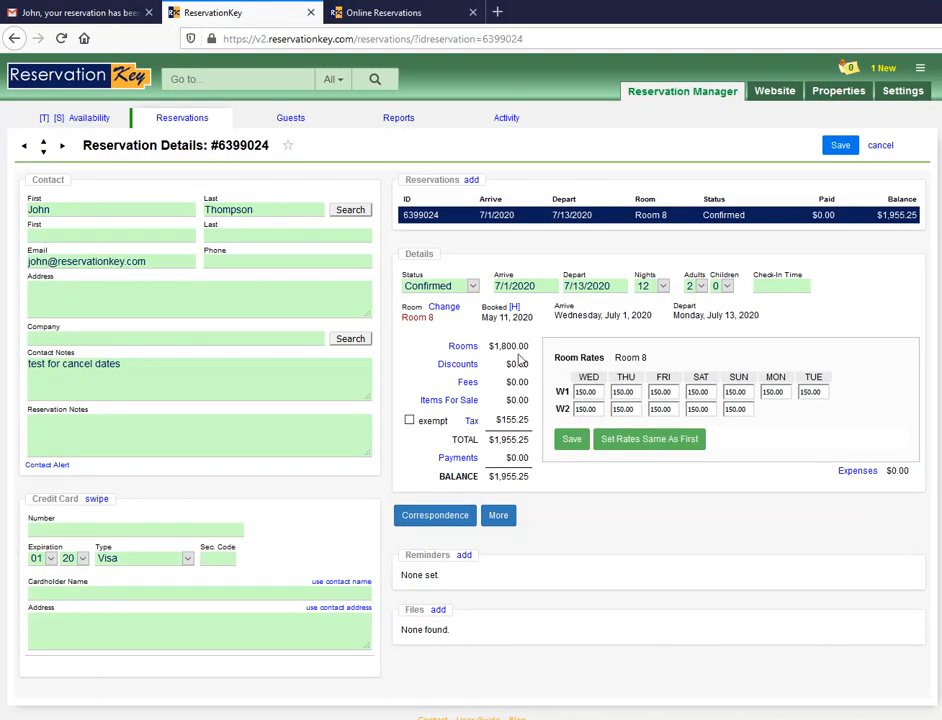
click(526, 216)
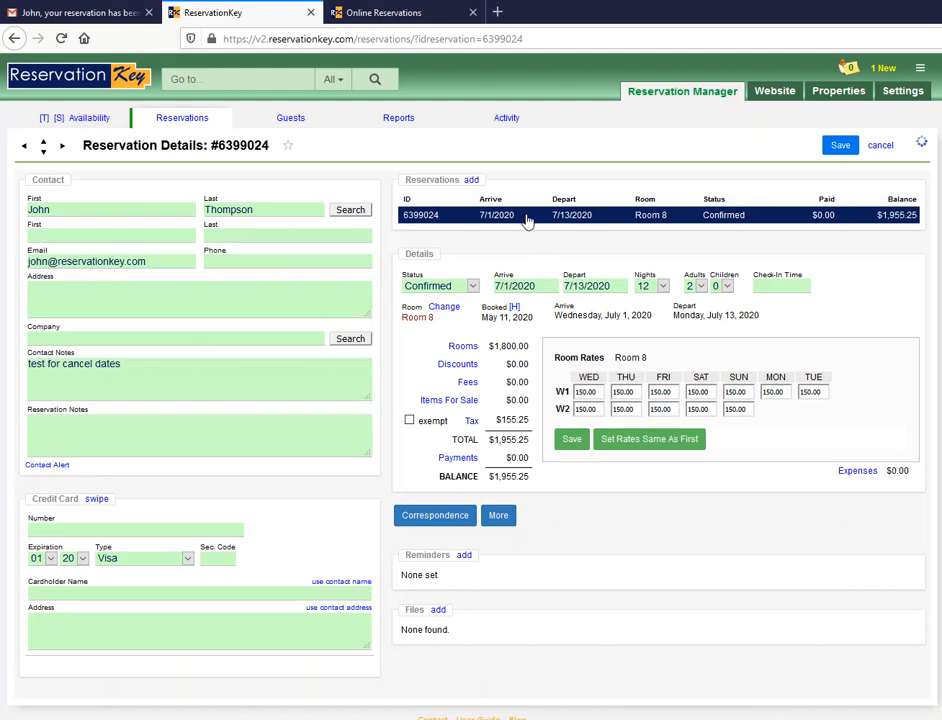
click(470, 287)
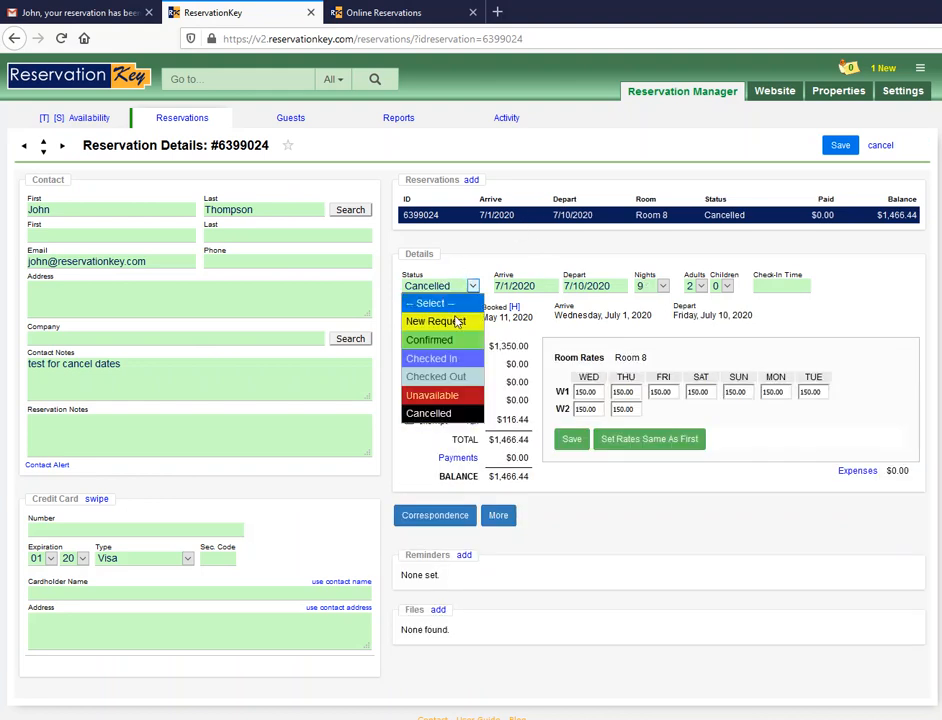
click(445, 344)
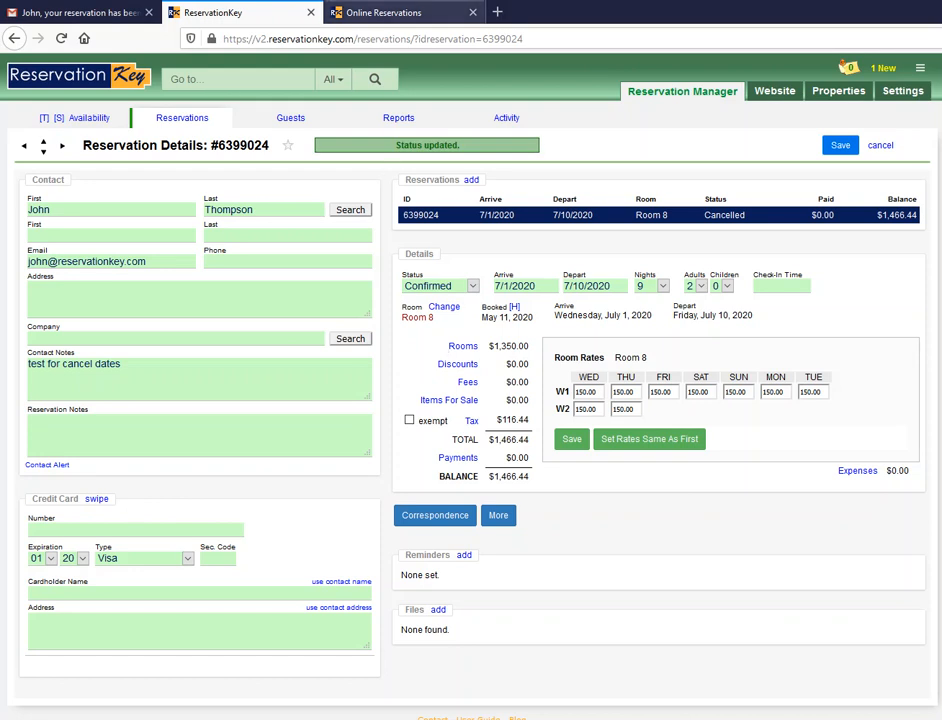
click(380, 12)
key(F5)
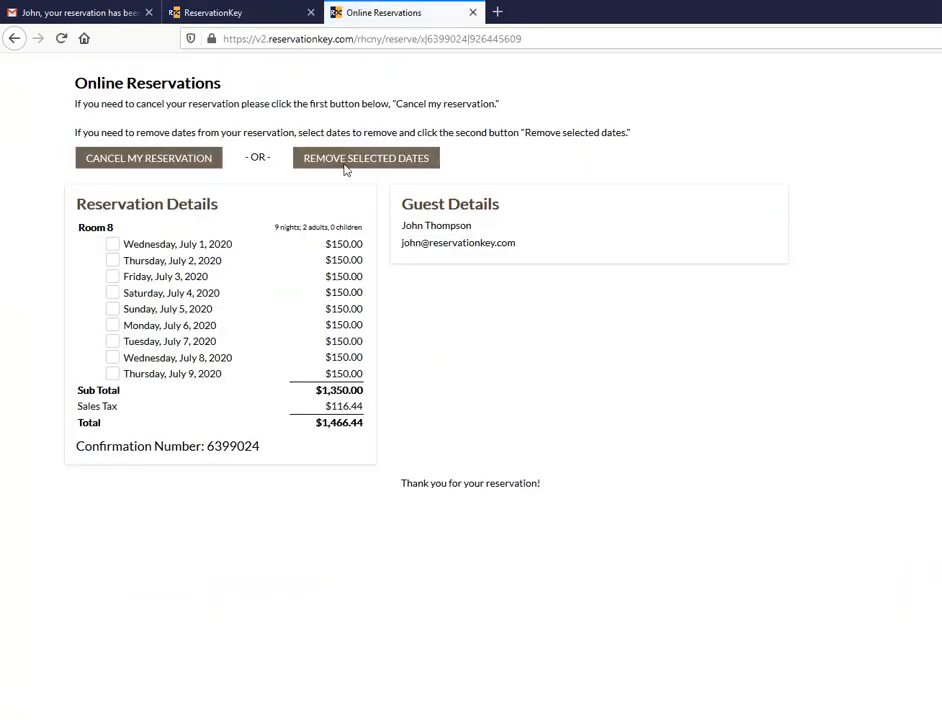
- Remove July 6–9 from the booking, leaving 5 nights totalling $814.69
click(166, 358)
click(166, 373)
click(168, 342)
click(170, 326)
click(370, 157)
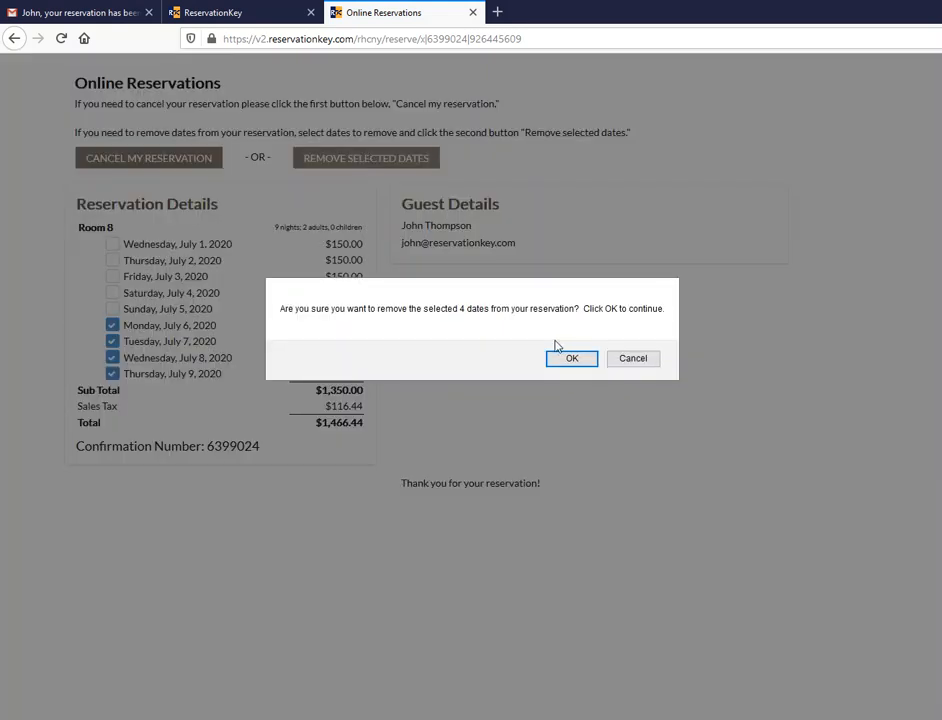
click(552, 362)
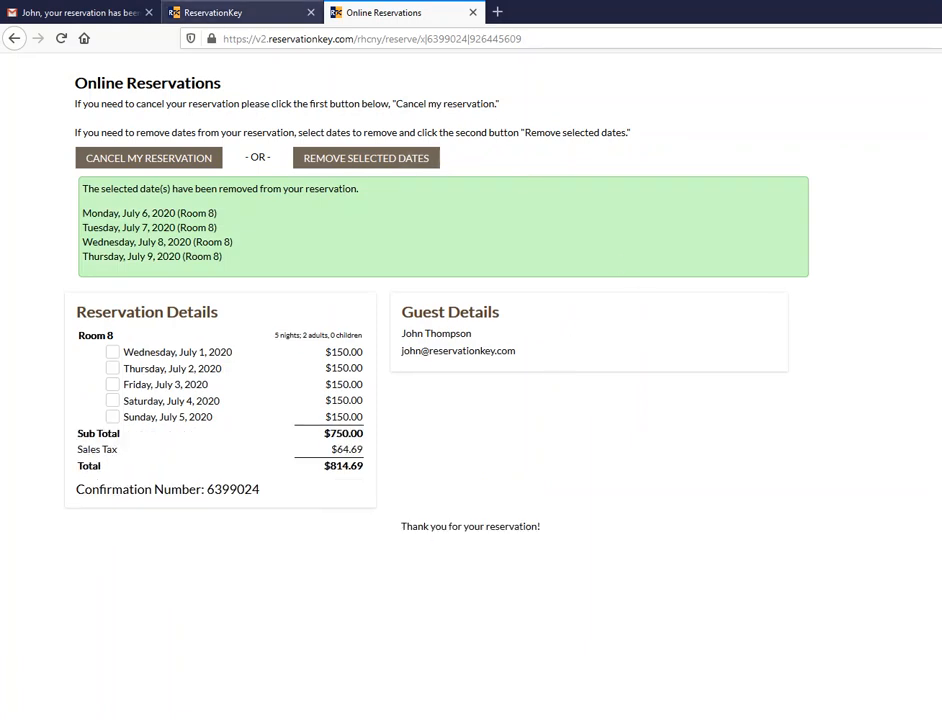
click(232, 12)
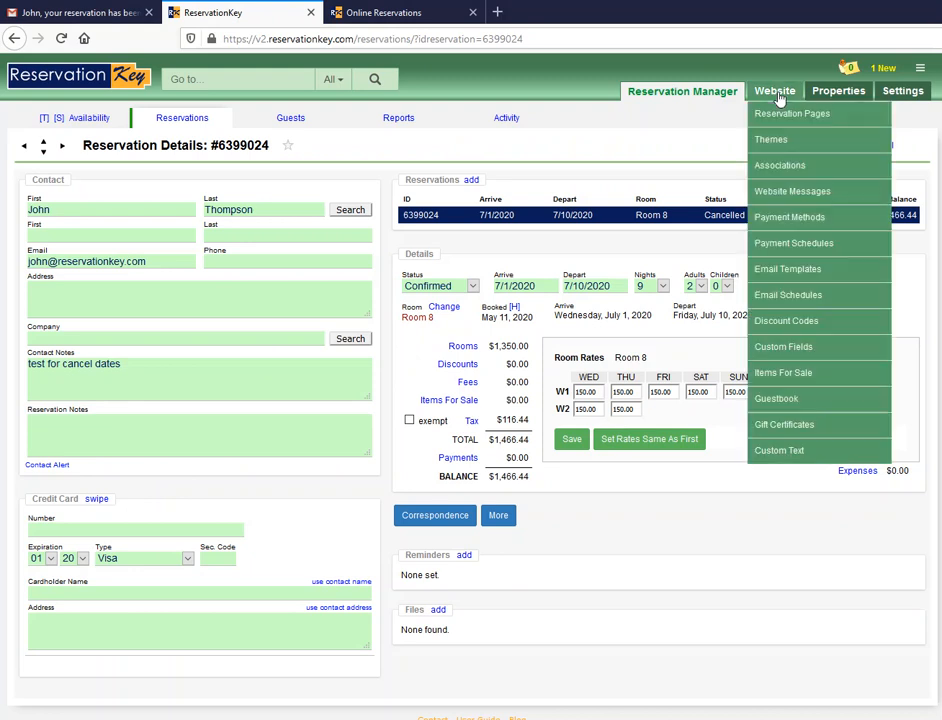
- Open the Online Reservations page settings and expand 'Cancellation & modification by guest'
click(791, 115)
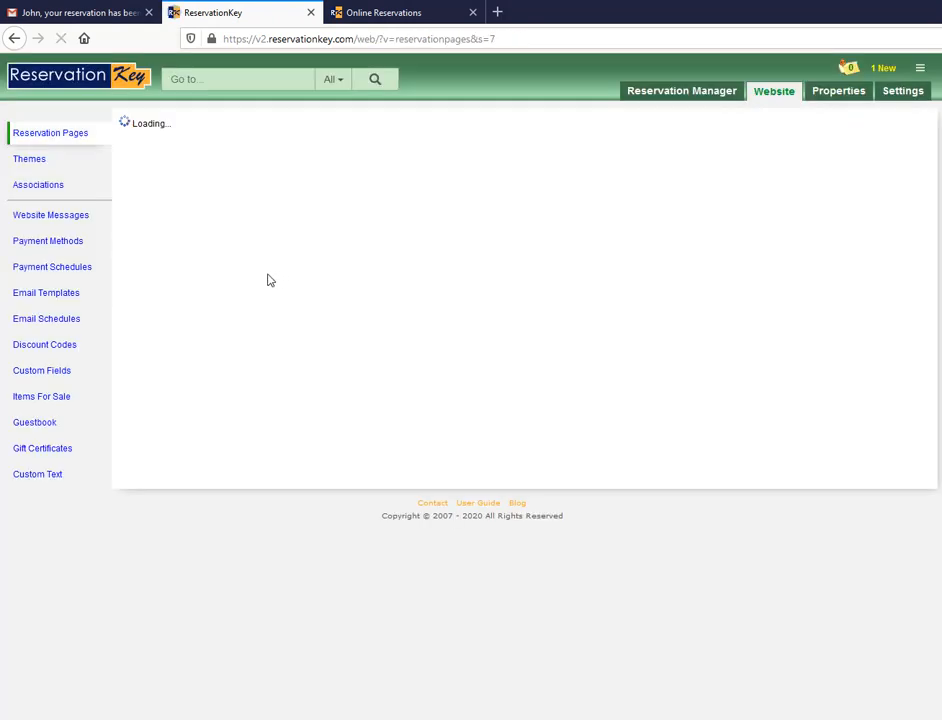
click(185, 211)
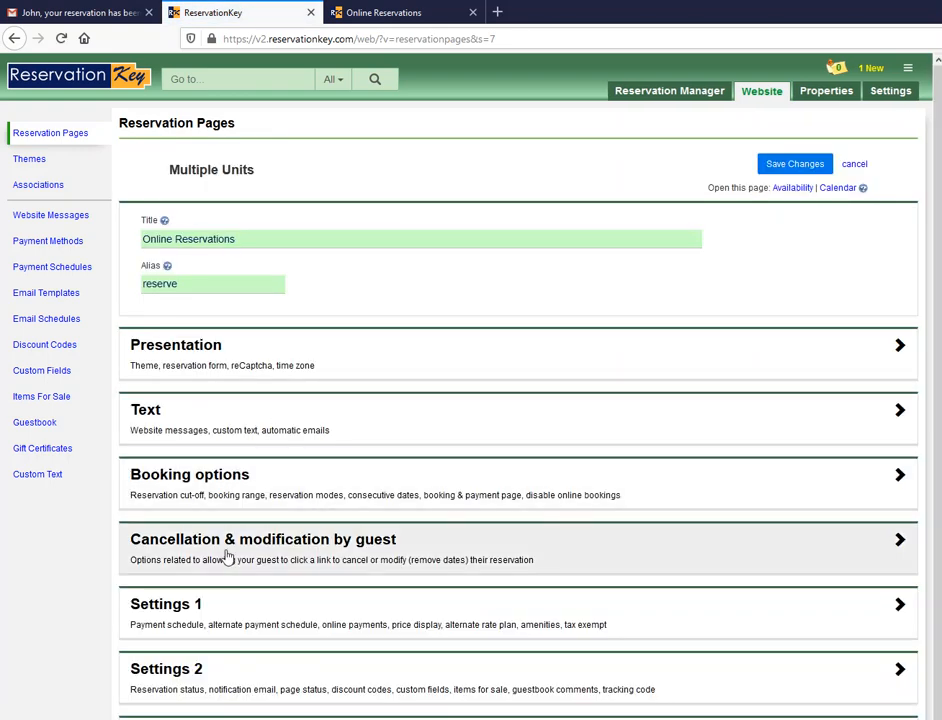
click(355, 544)
scroll(429, 478, down, 5)
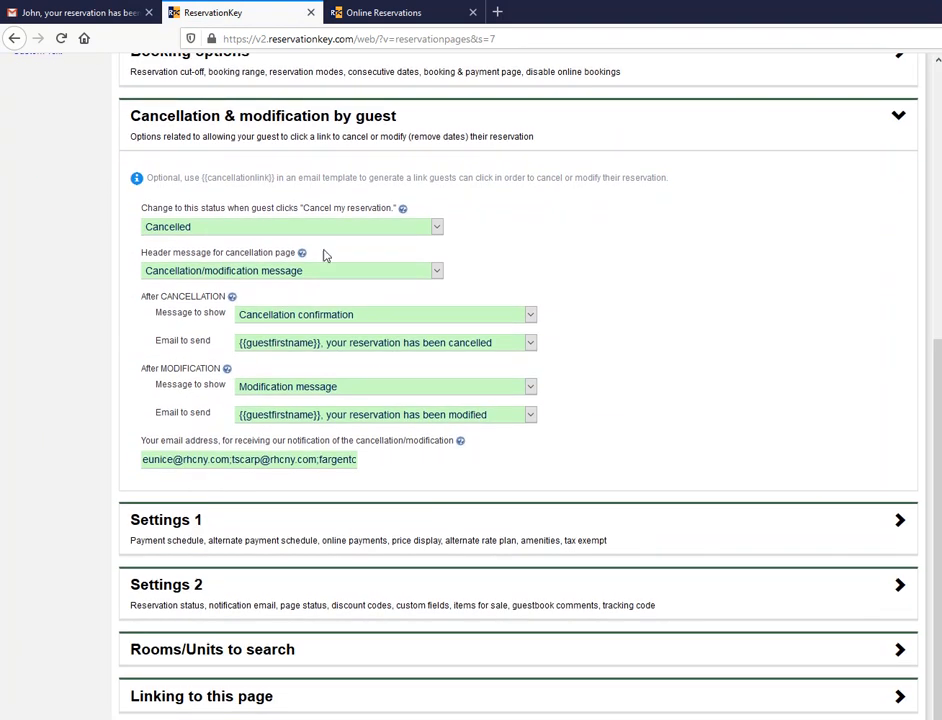
- Keep the Cancelled status and Cancellation/modification message header, comparing against the guest page
click(217, 232)
click(219, 231)
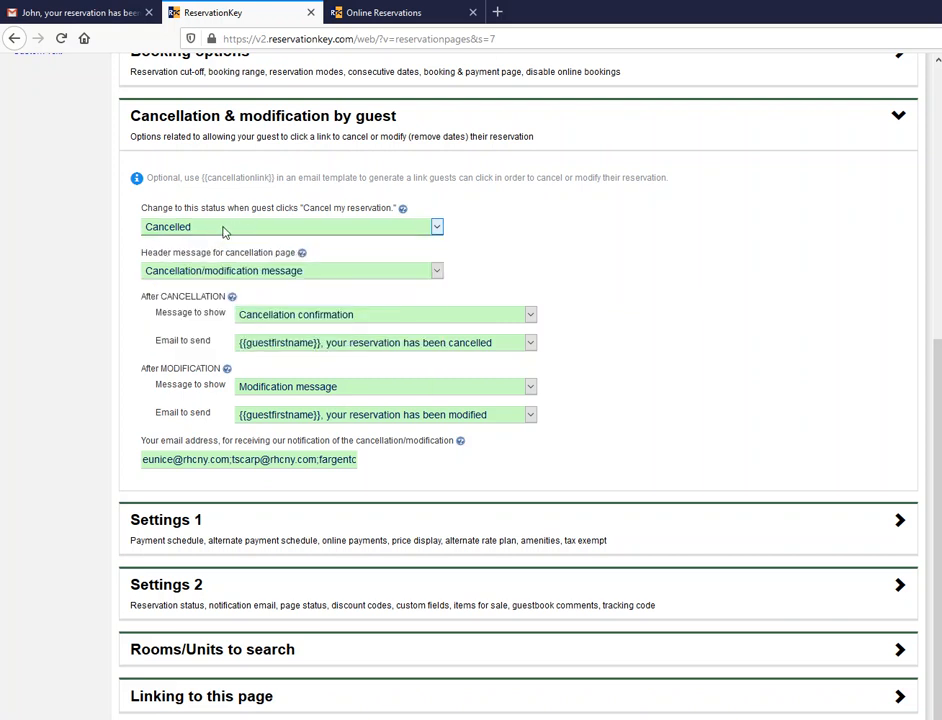
click(268, 274)
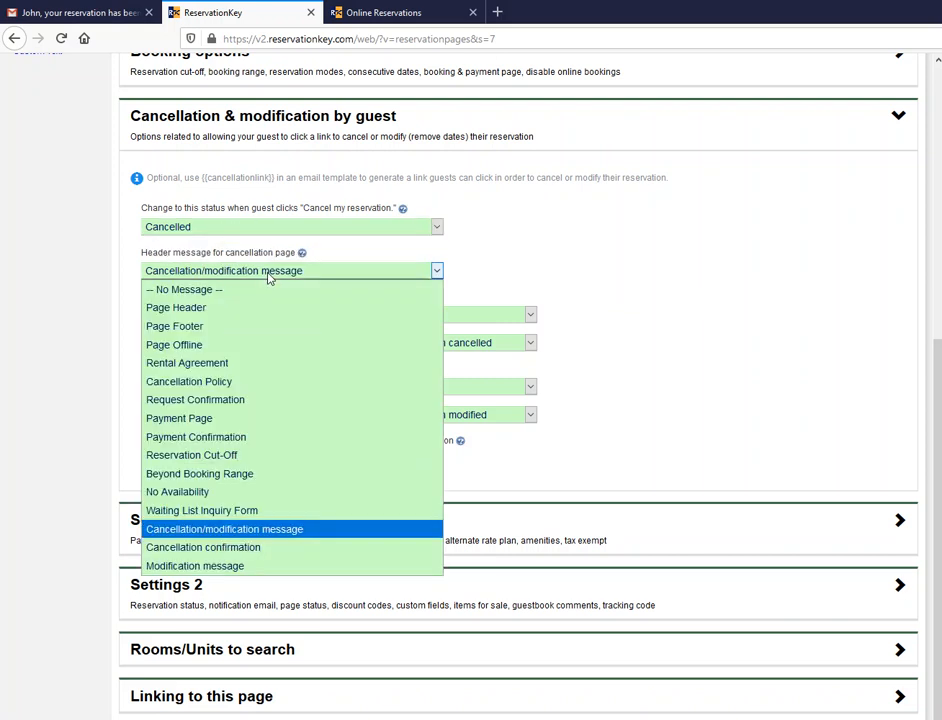
click(247, 274)
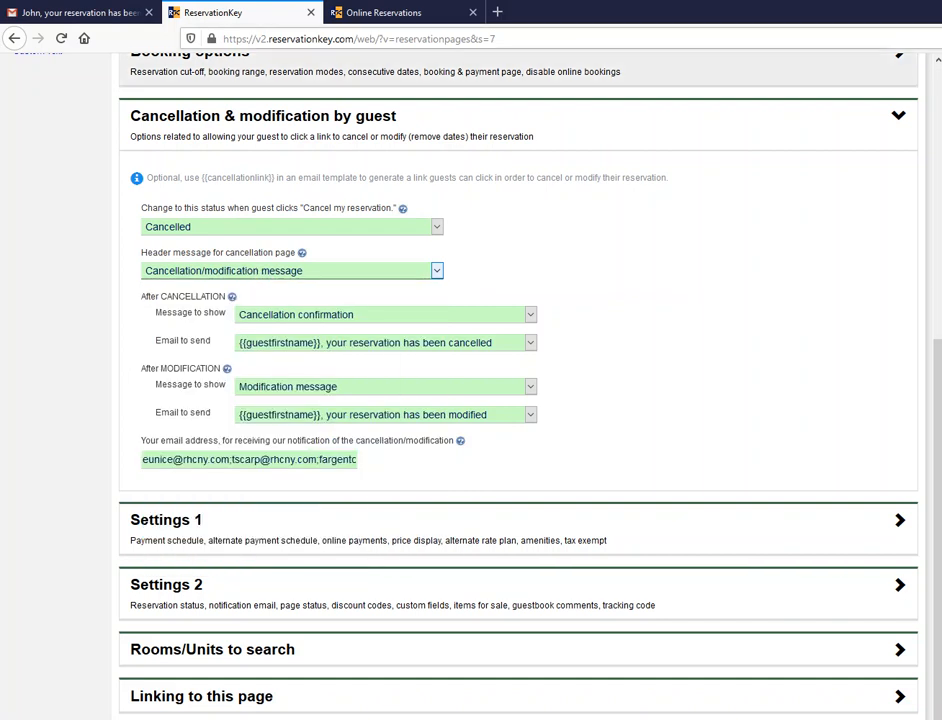
click(350, 12)
drag(659, 148, 47, 74)
click(230, 14)
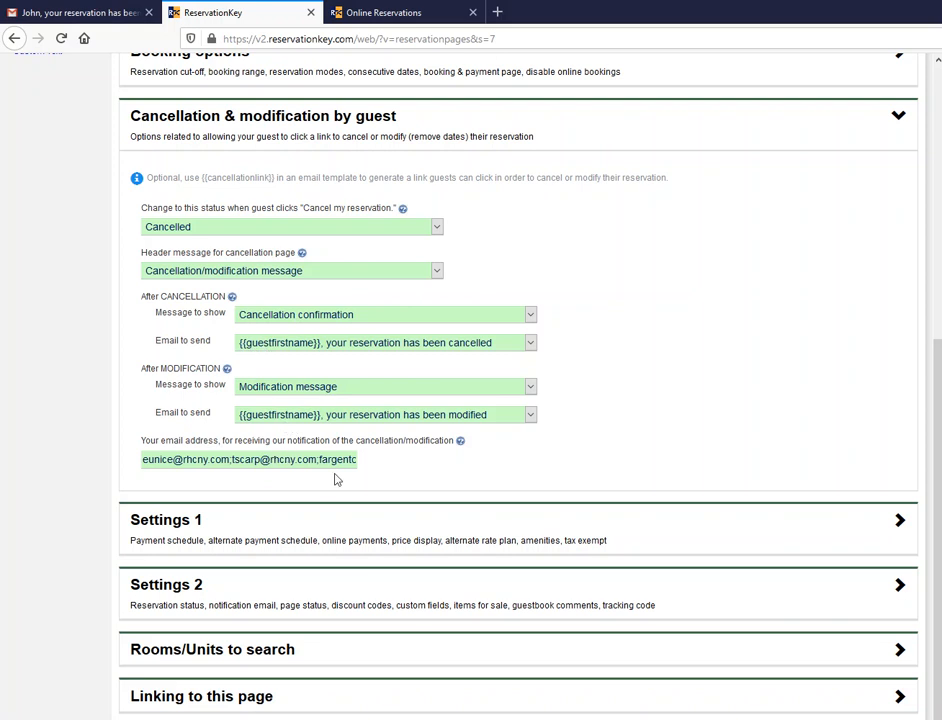
- Replace the comma after the first notification email address with a semicolon
drag(338, 459, 95, 448)
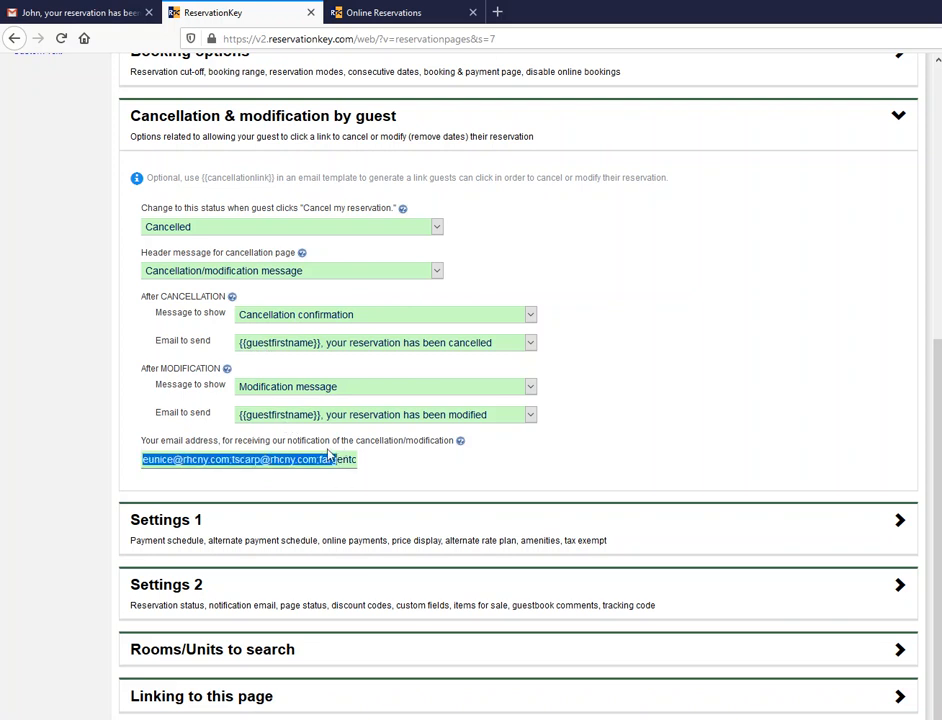
click(296, 450)
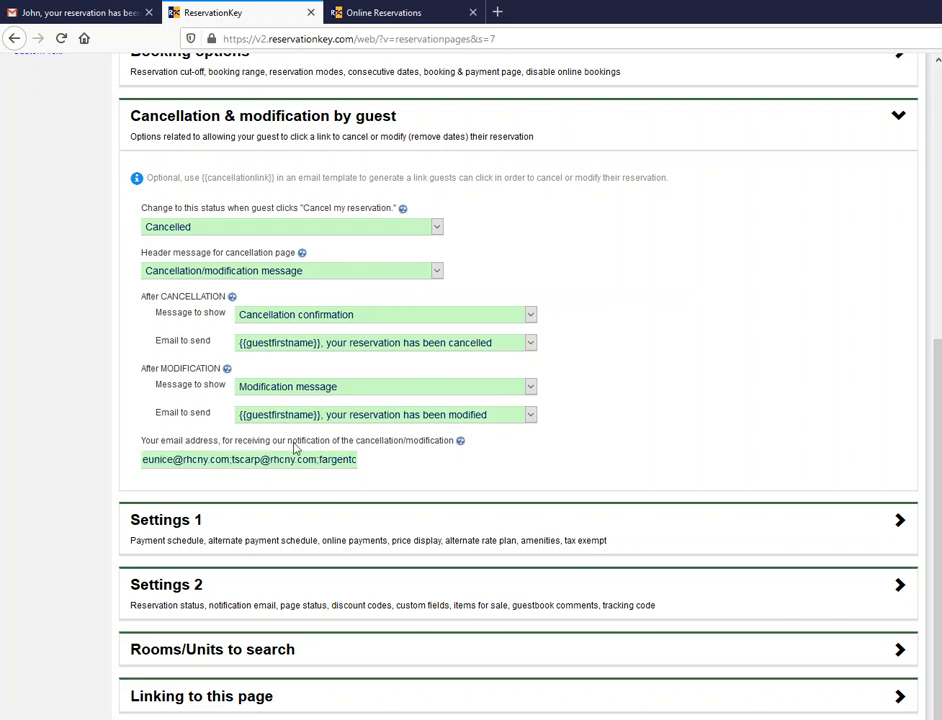
click(231, 460)
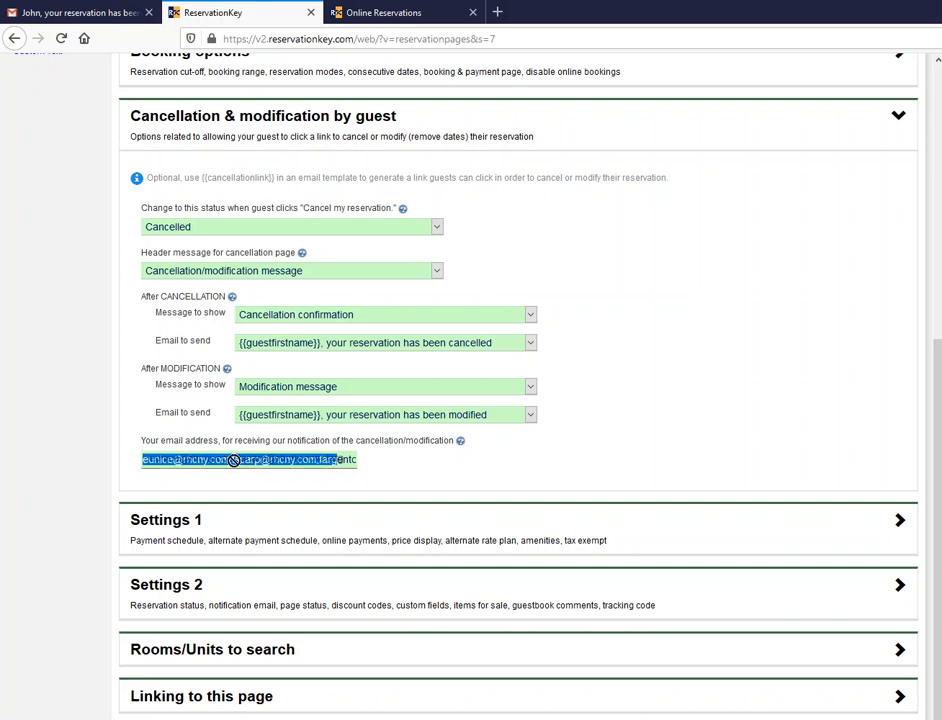
click(234, 460)
key(BackSpace)
text(;)
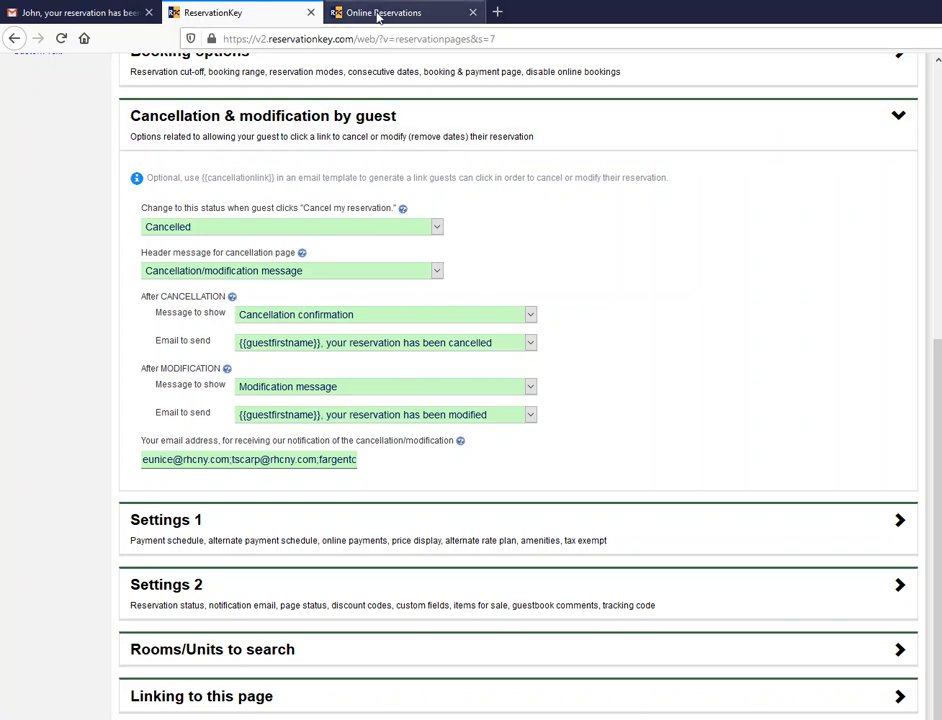
drag(226, 313, 155, 317)
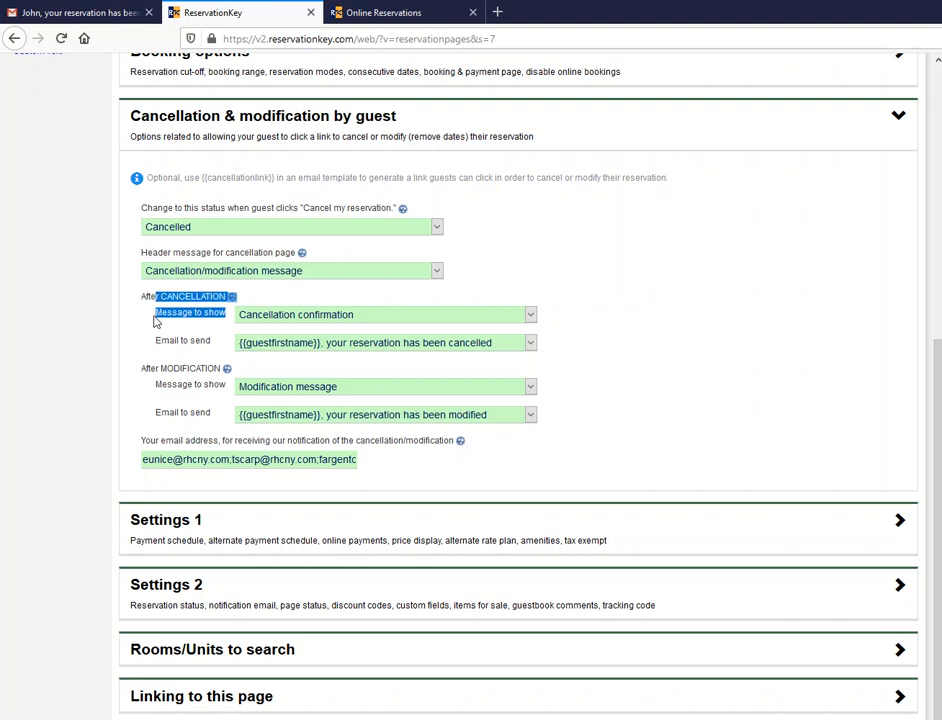
- Keep 'Modification message' and the reservation-modified email as the after-modification settings
click(226, 390)
drag(172, 386, 342, 389)
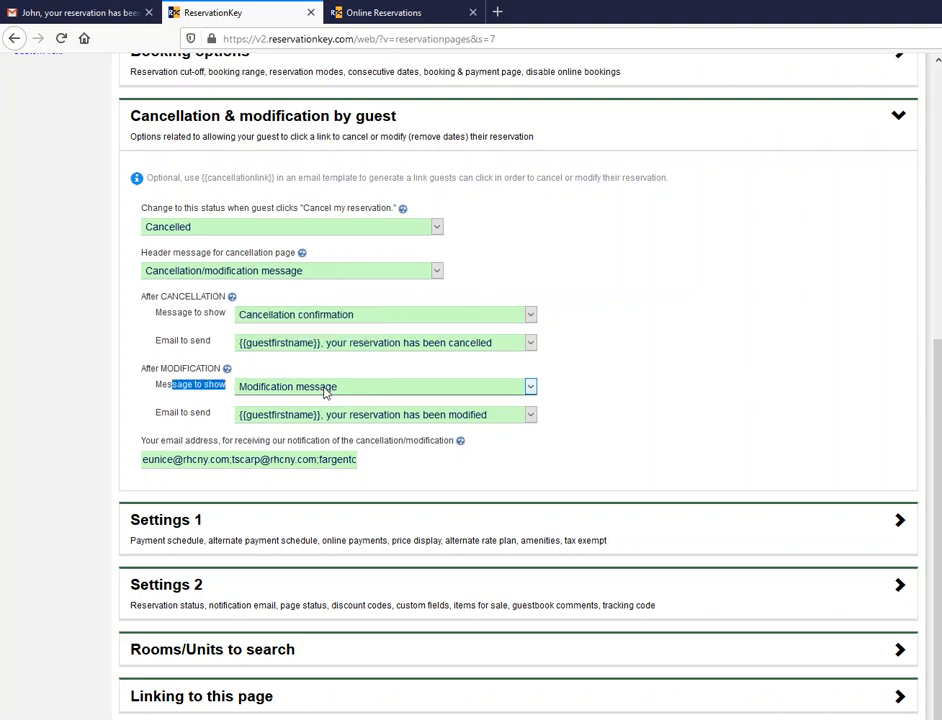
click(324, 390)
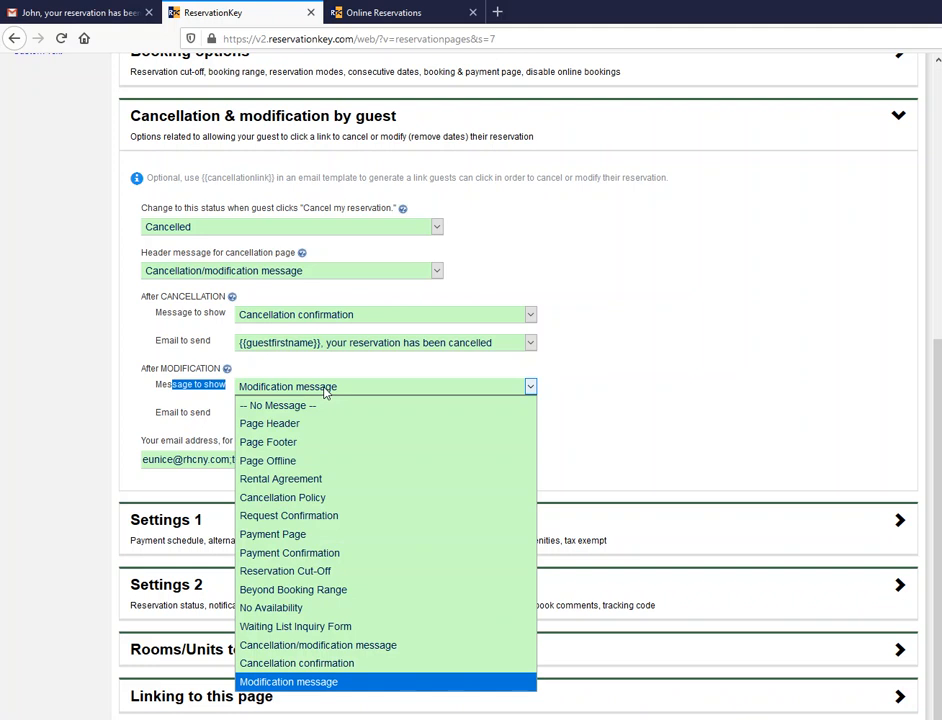
click(725, 381)
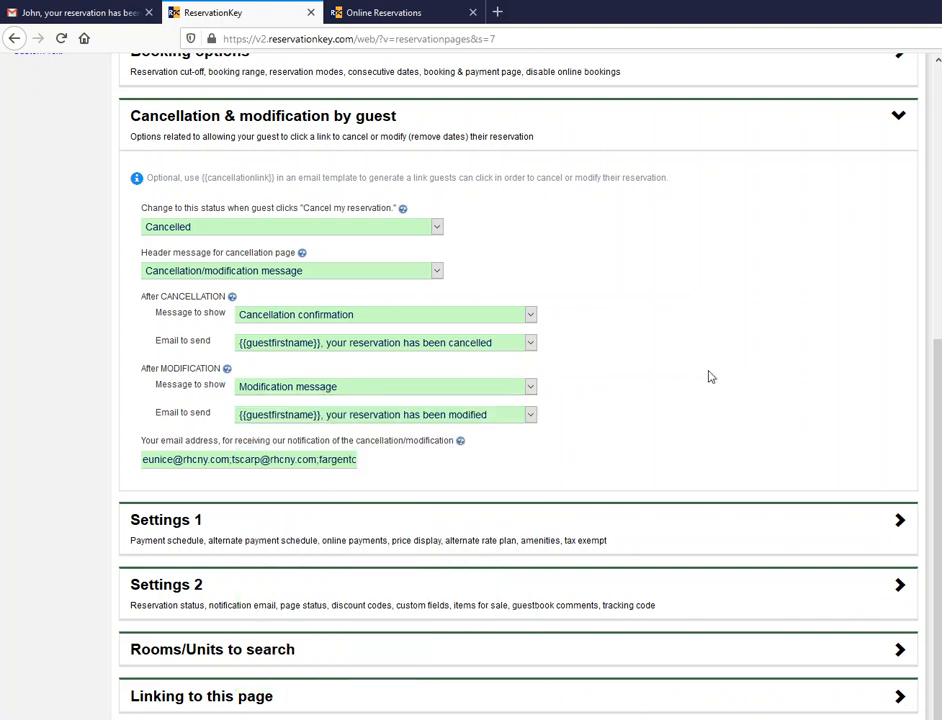
click(250, 416)
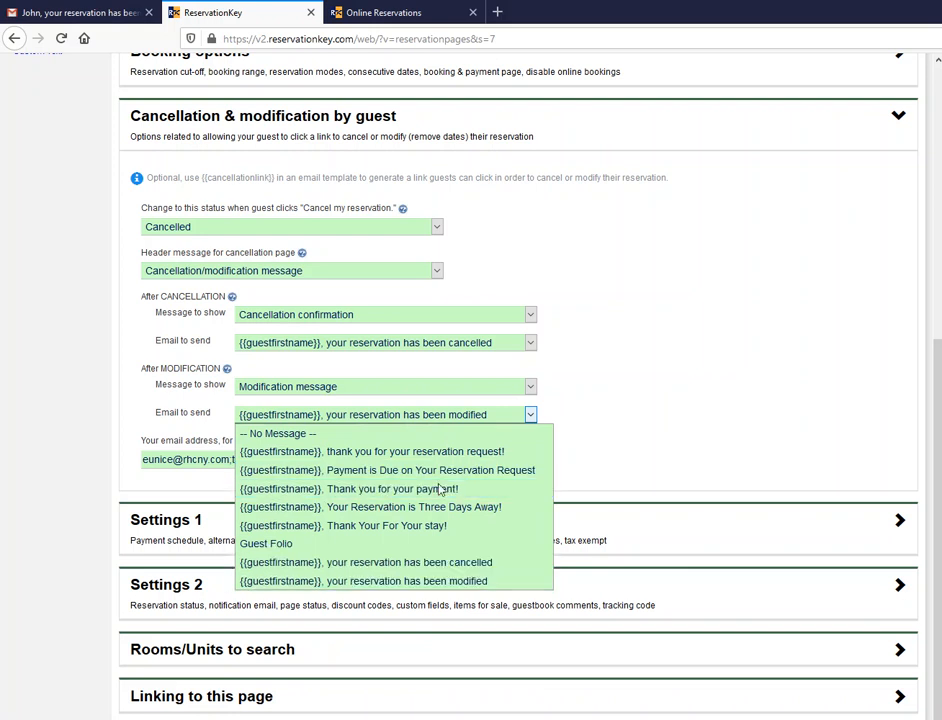
click(613, 385)
click(353, 8)
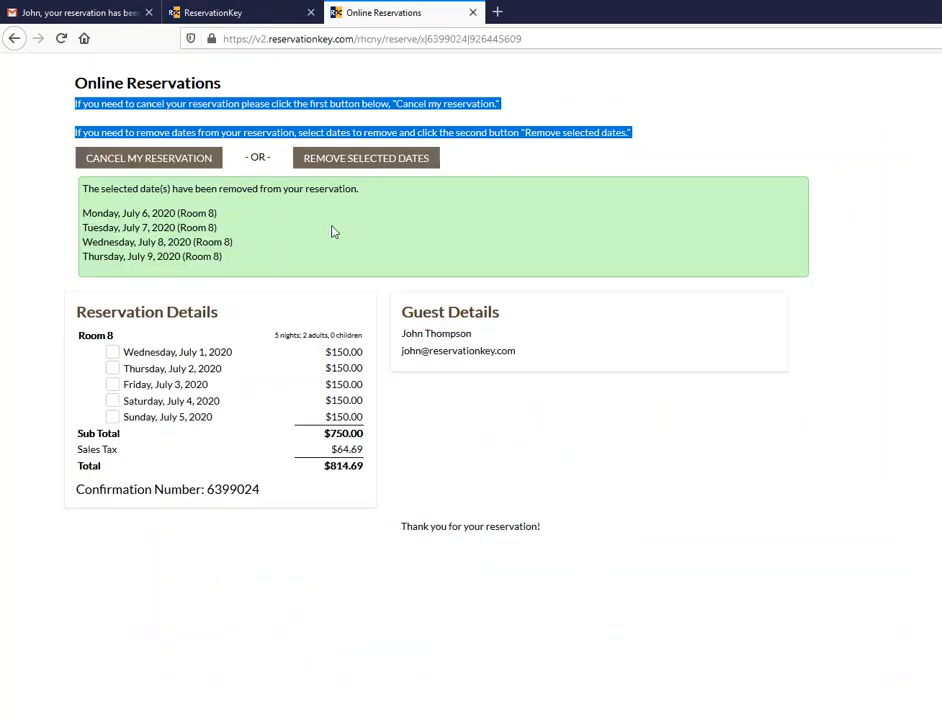
- Remove Sunday, July 5, leaving four nights totalling $651.75
click(706, 110)
click(112, 417)
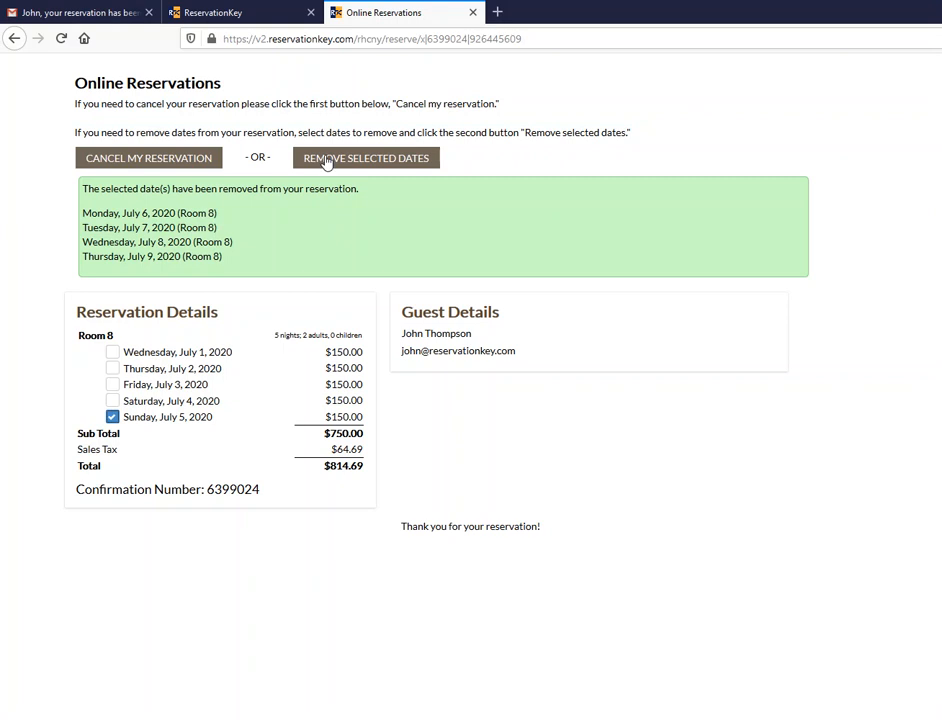
click(326, 160)
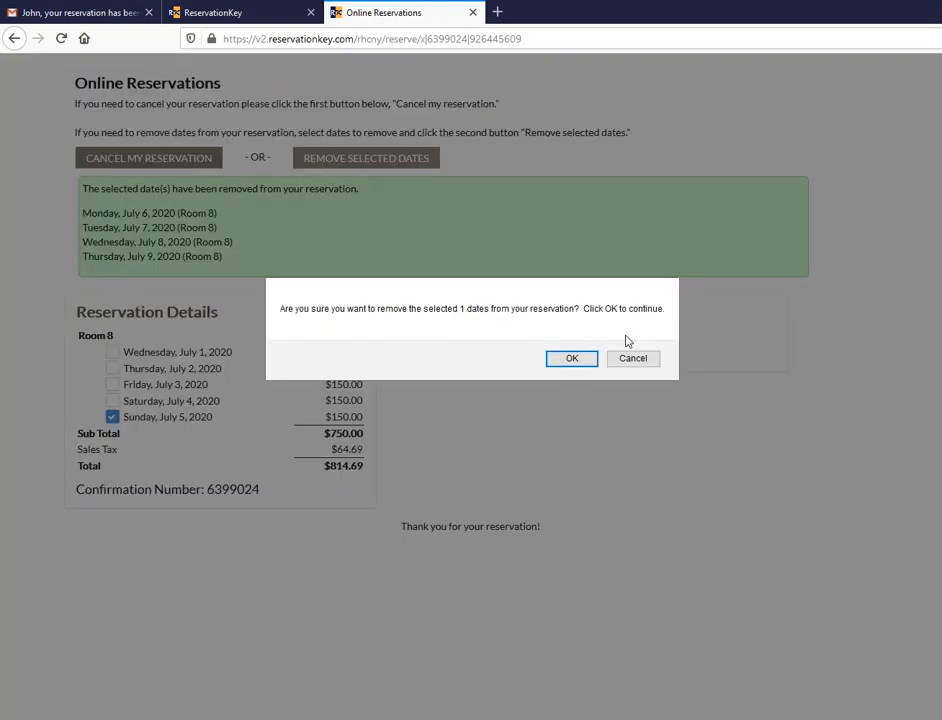
click(568, 362)
drag(360, 189, 82, 192)
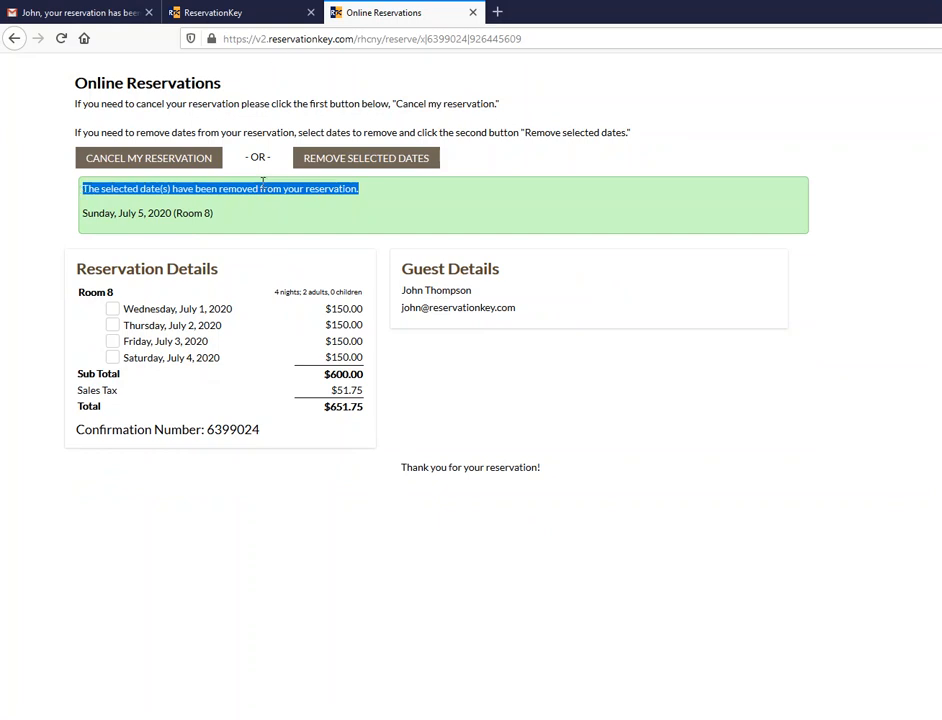
click(280, 12)
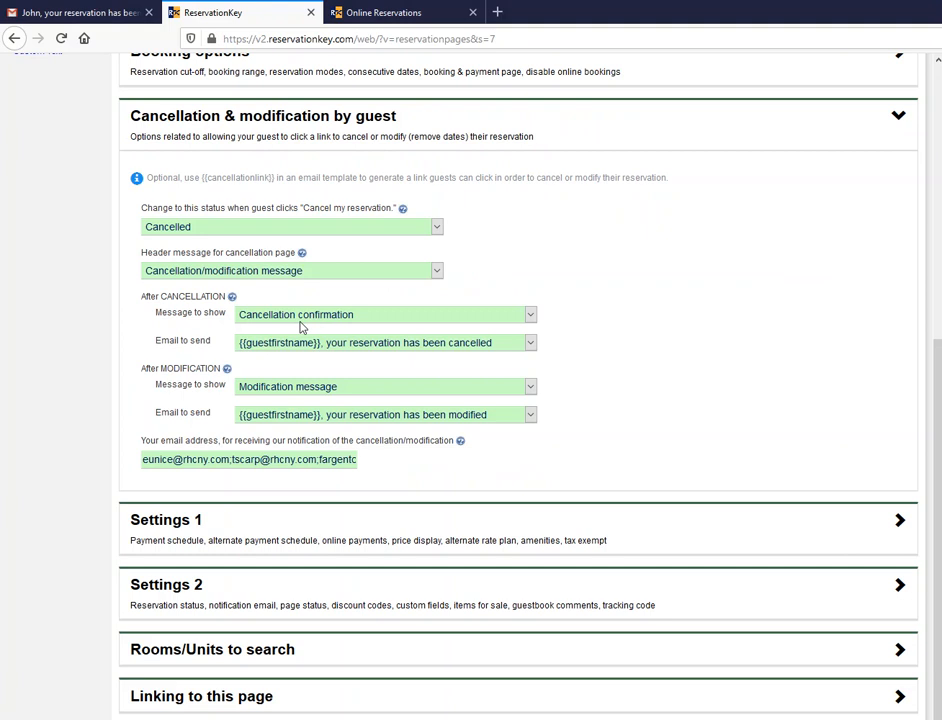
- Cancel the whole reservation on the online page, confirm with OK, then scroll back to the settings top
click(346, 14)
click(237, 118)
click(125, 160)
click(516, 356)
drag(243, 158, 80, 157)
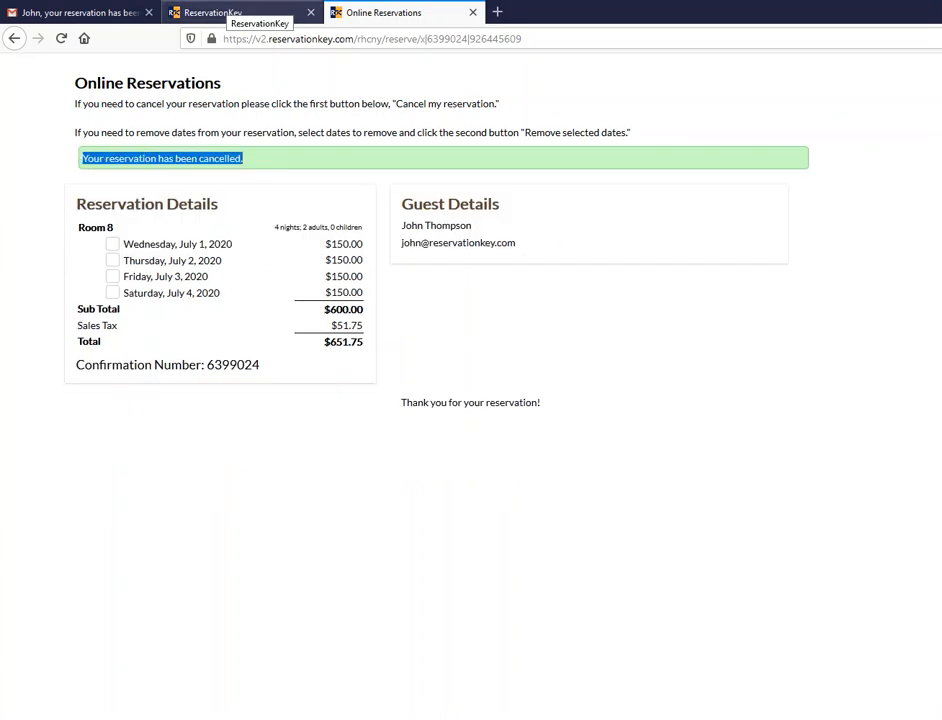
click(226, 13)
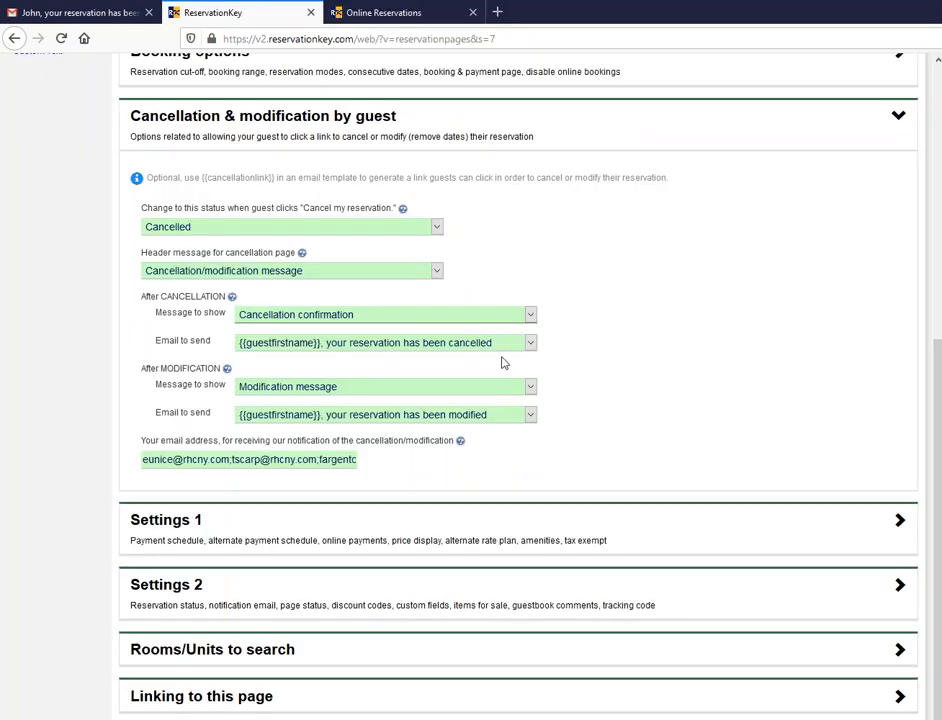
scroll(402, 432, up, 5)
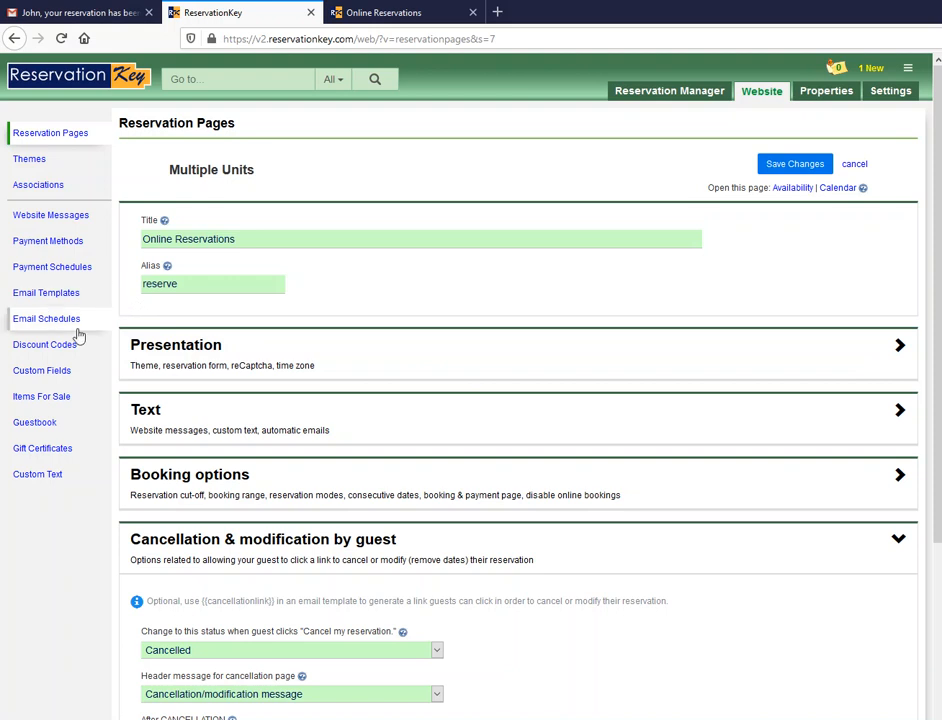
- Review the Cancellation/modification, Cancellation confirmation and Modification messages, then show the Email Templates list
click(57, 223)
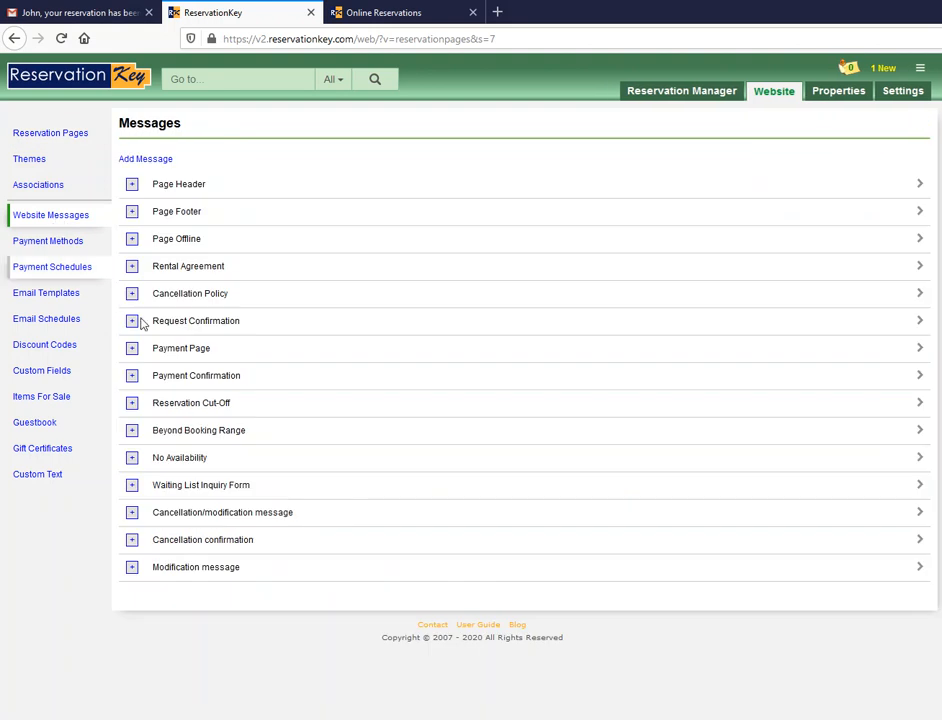
click(131, 512)
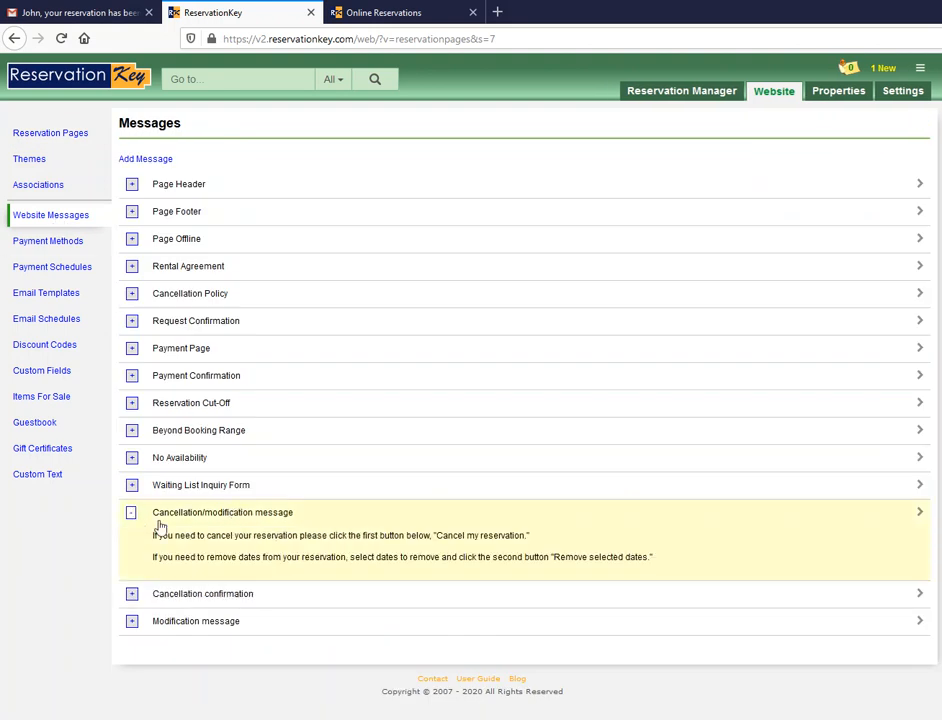
click(132, 596)
click(130, 655)
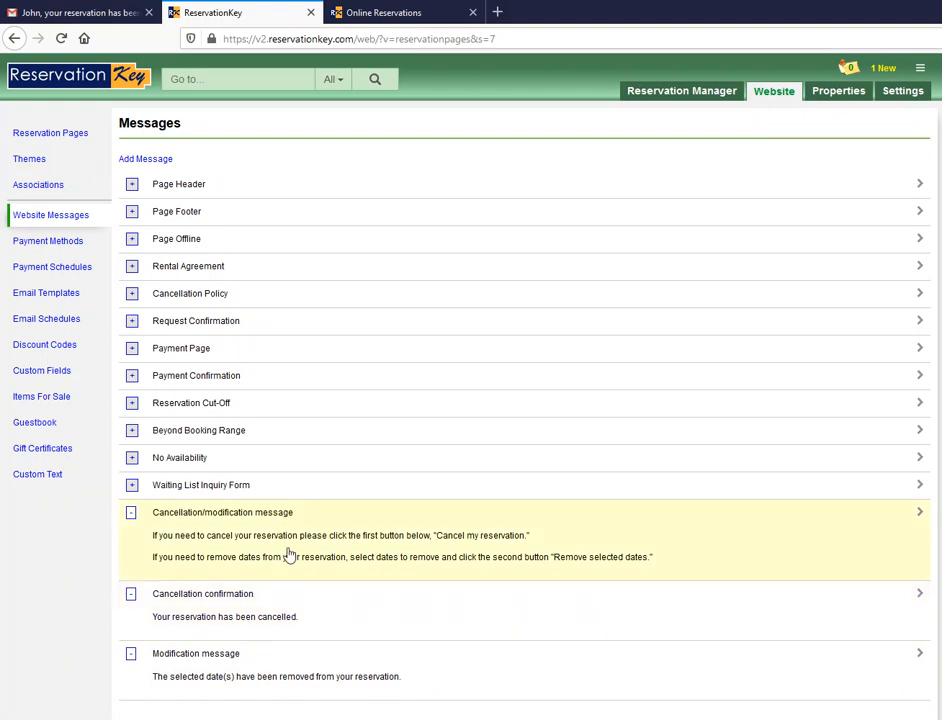
click(59, 299)
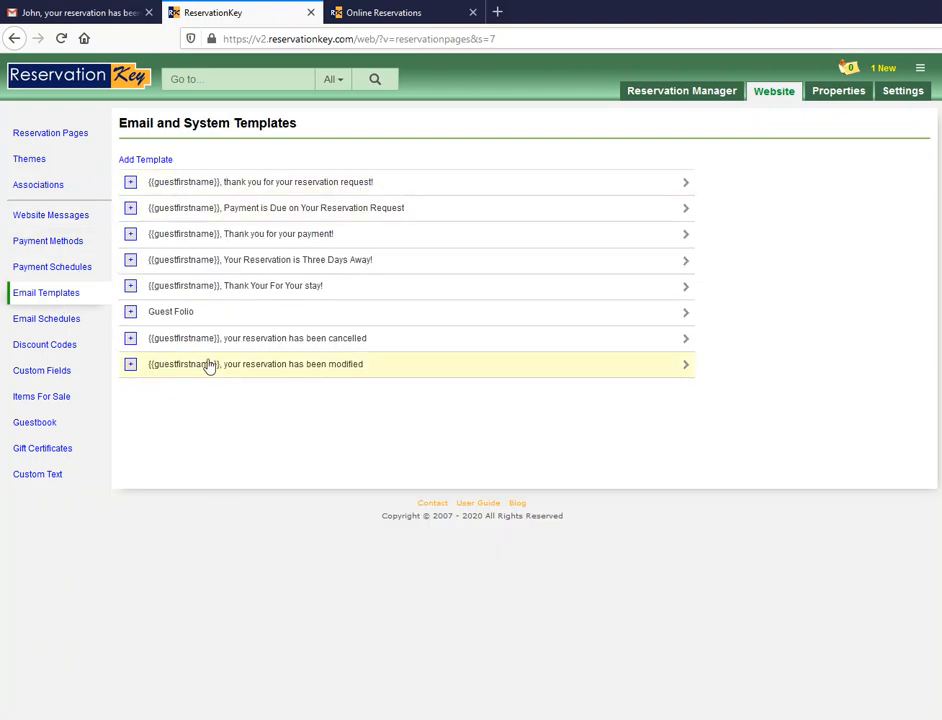
click(131, 339)
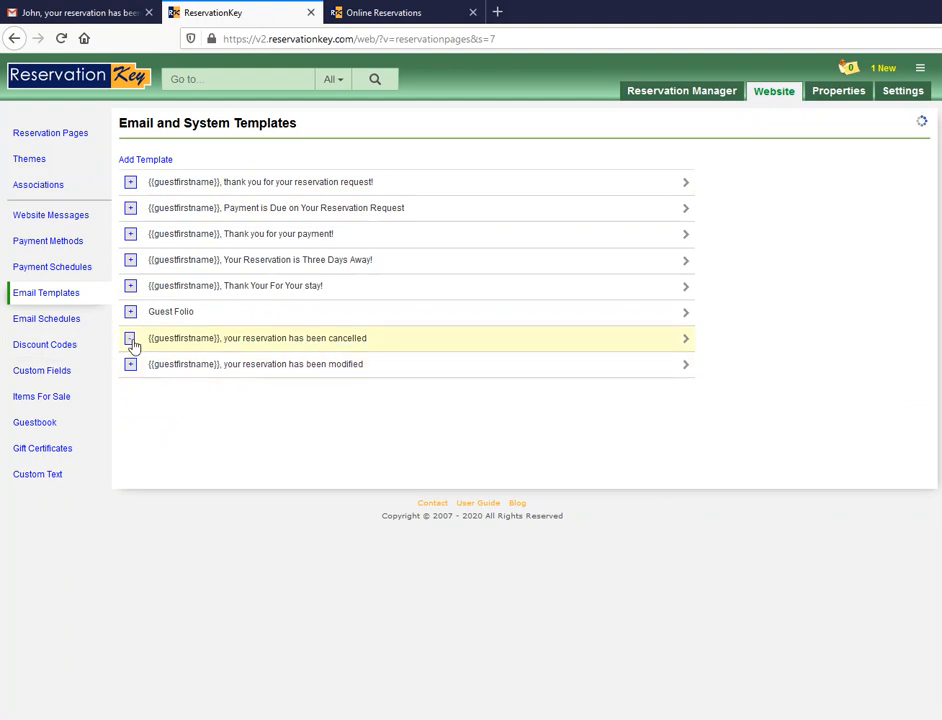
click(129, 476)
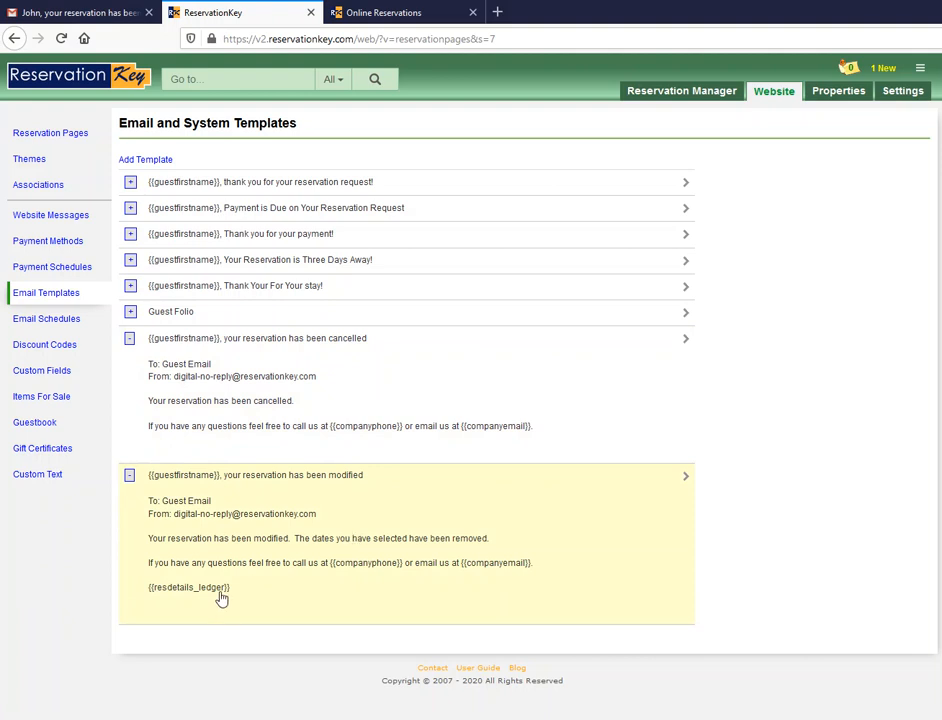
click(258, 518)
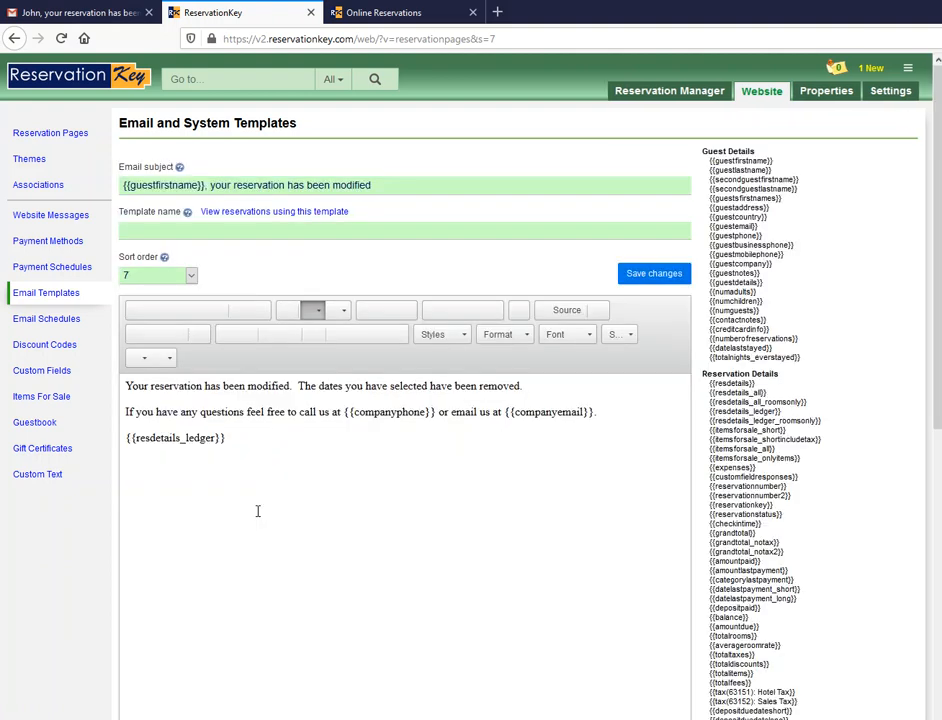
key(ctrl+a)
drag(167, 460, 238, 458)
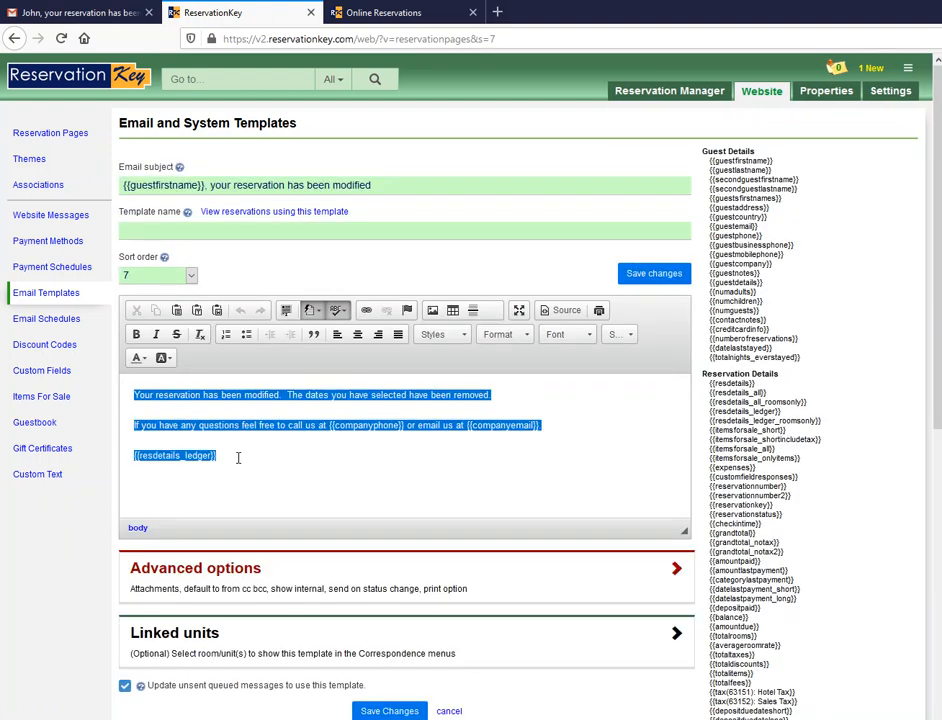
click(238, 458)
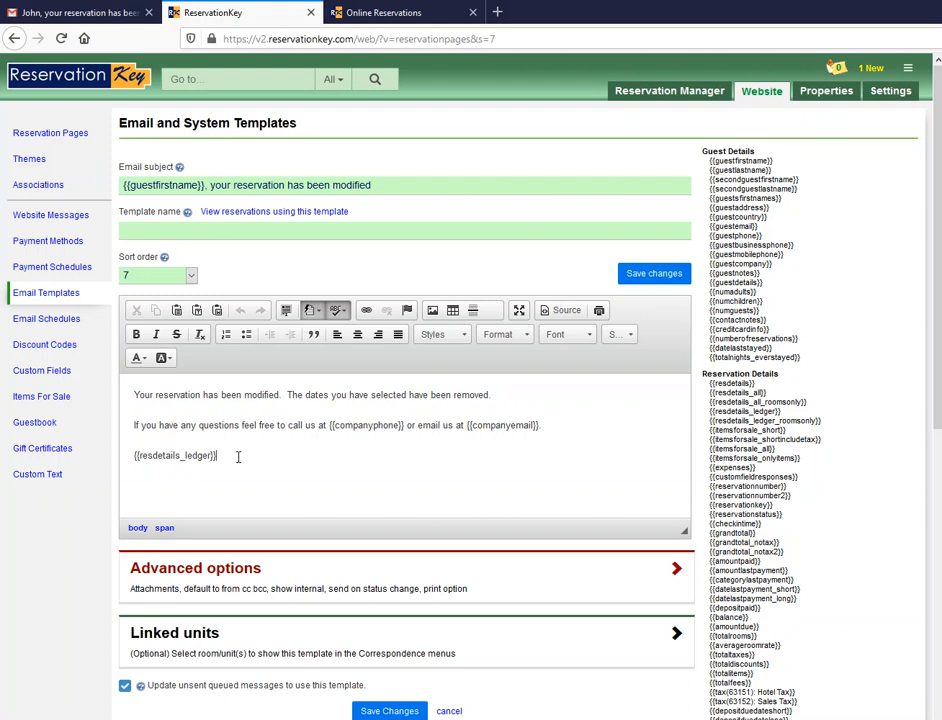
click(54, 300)
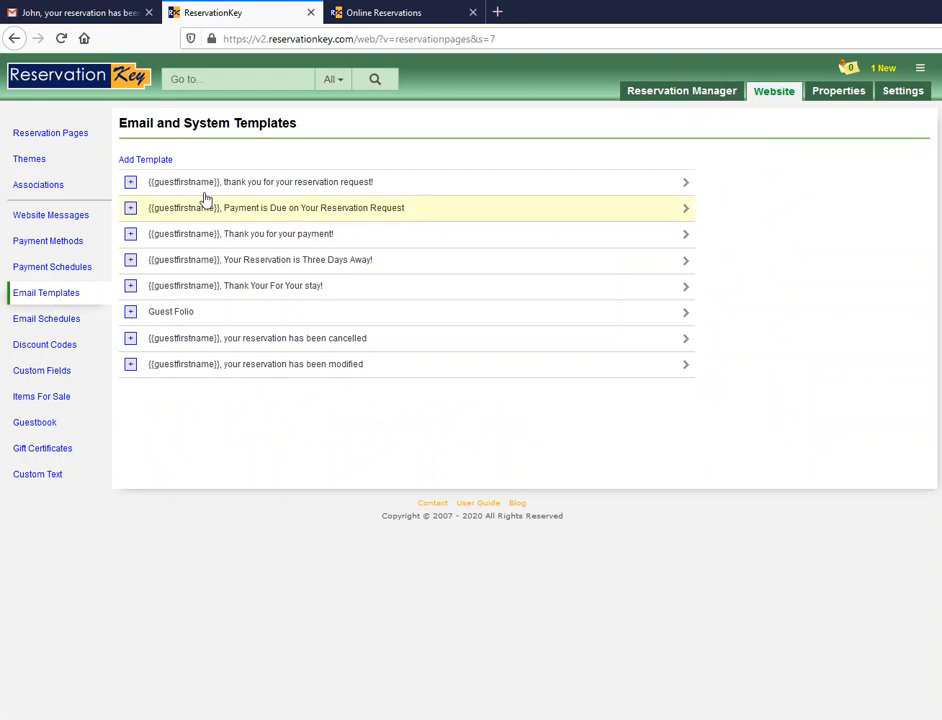
- Inspect the thank-you template's {{cancellationlink}} placeholder, then check for new reservations from the last 2 days
click(237, 185)
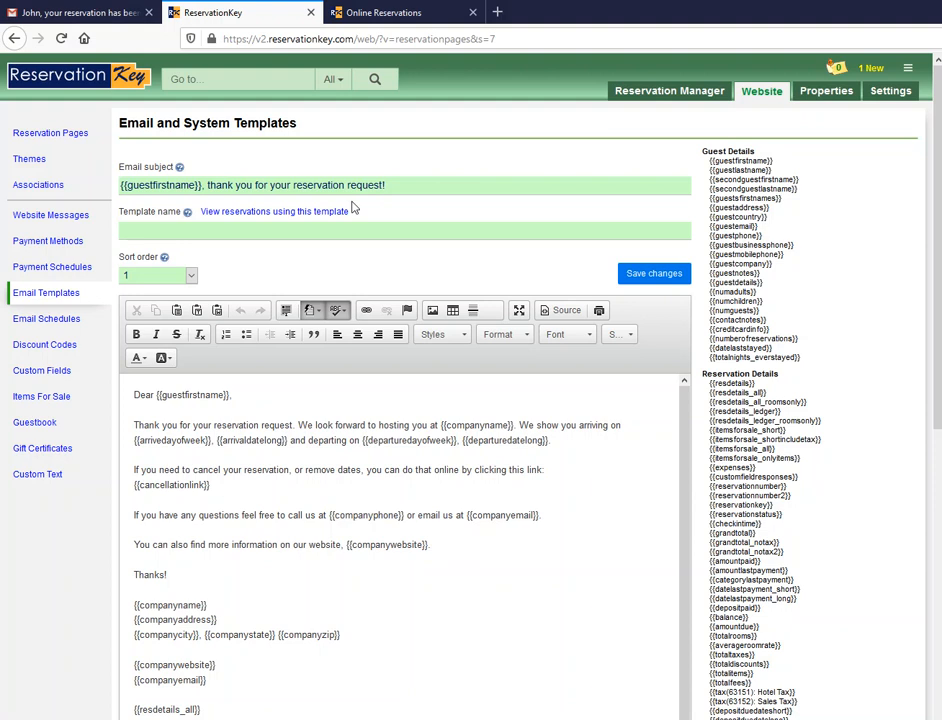
drag(386, 185, 118, 186)
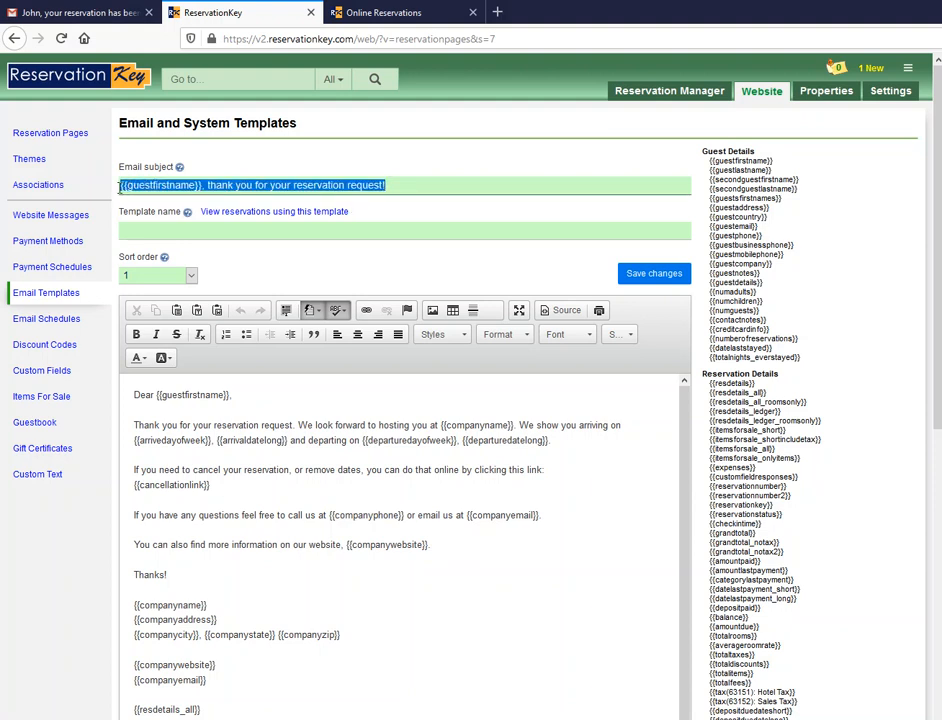
click(330, 167)
drag(246, 490, 122, 487)
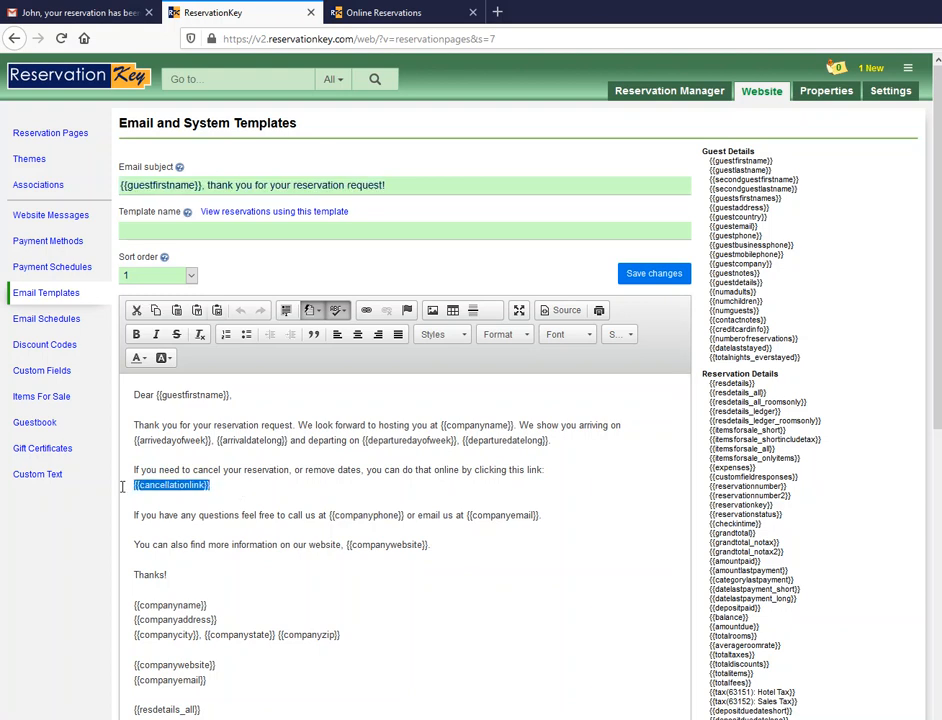
click(226, 486)
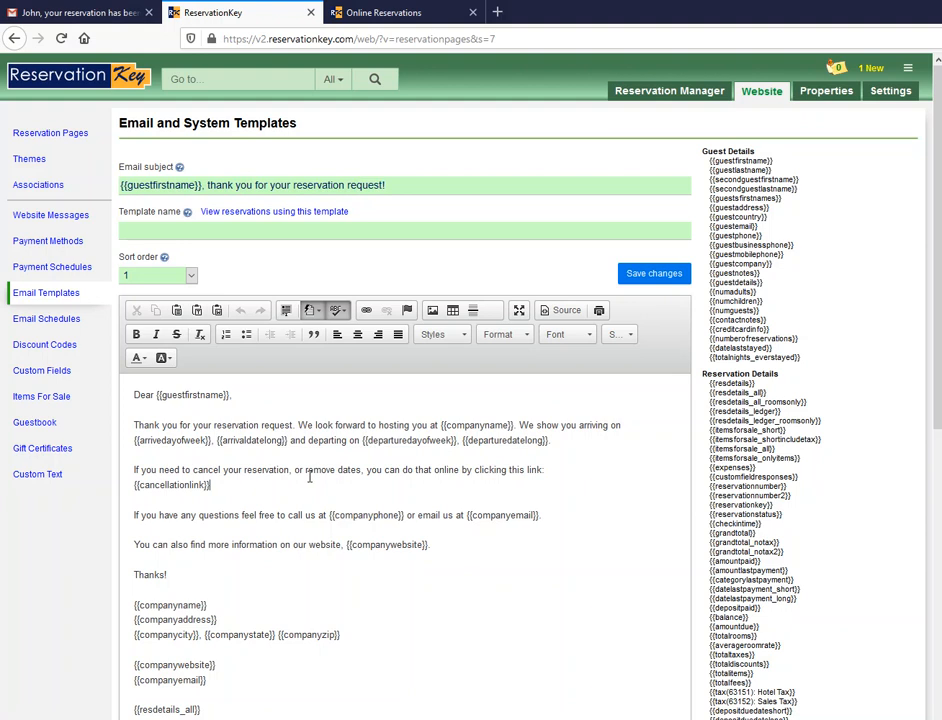
drag(546, 470, 113, 489)
click(217, 488)
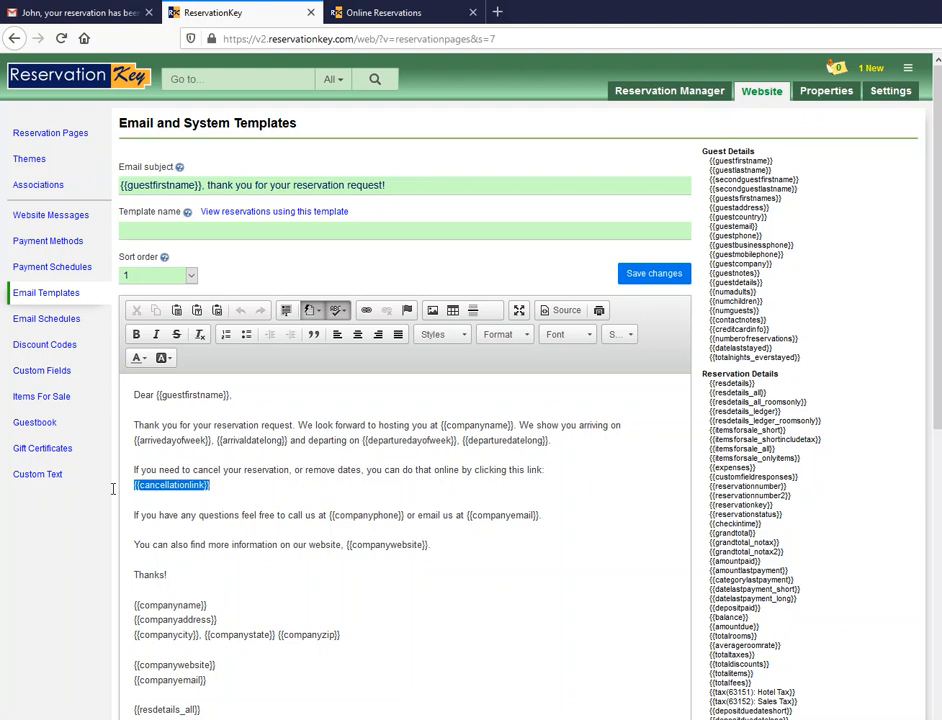
click(216, 495)
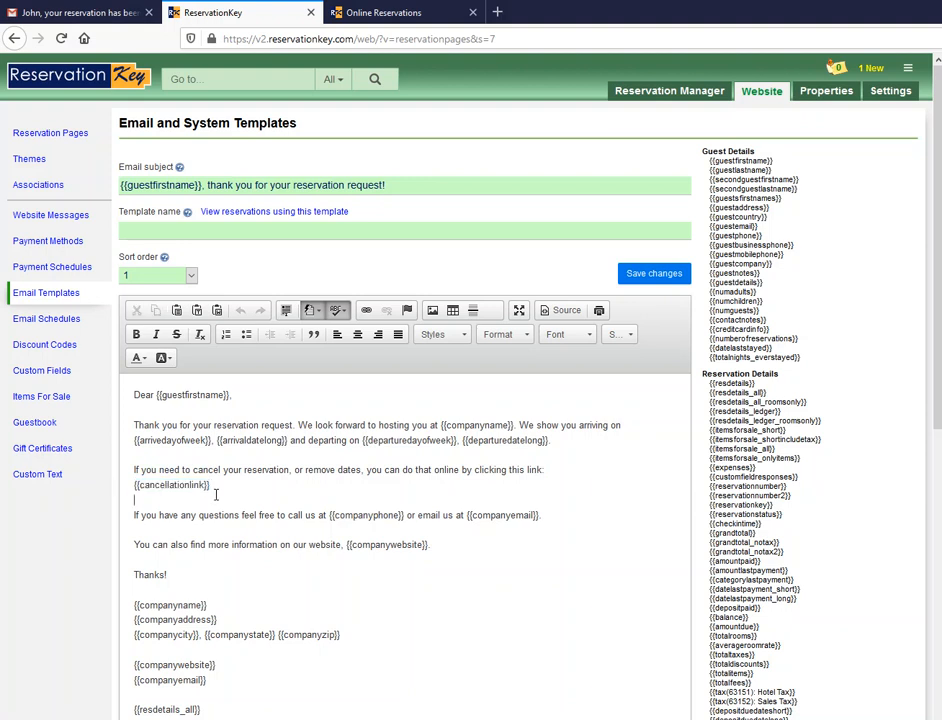
click(871, 68)
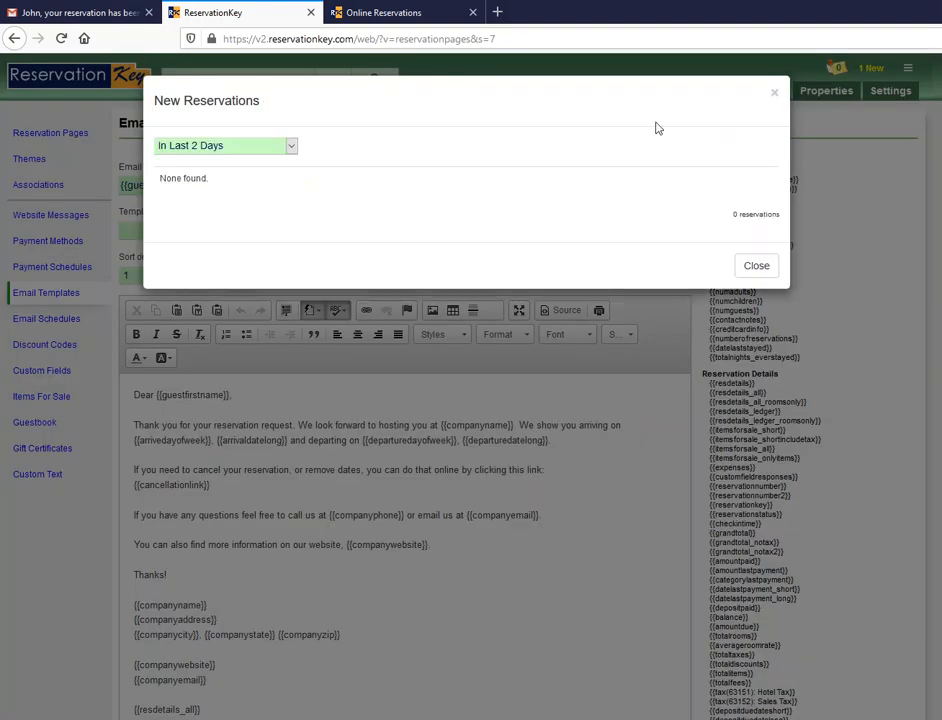
- On the Availability calendar, open Room 8's hidden cancelled reservation and change its status to Confirmed
click(766, 262)
click(676, 112)
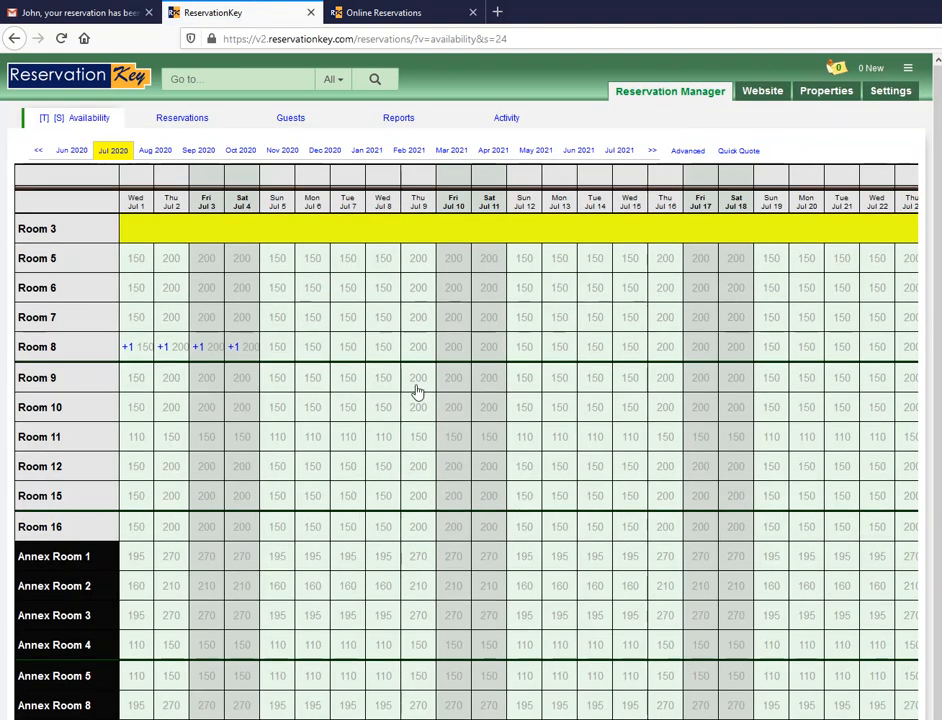
click(164, 349)
click(274, 340)
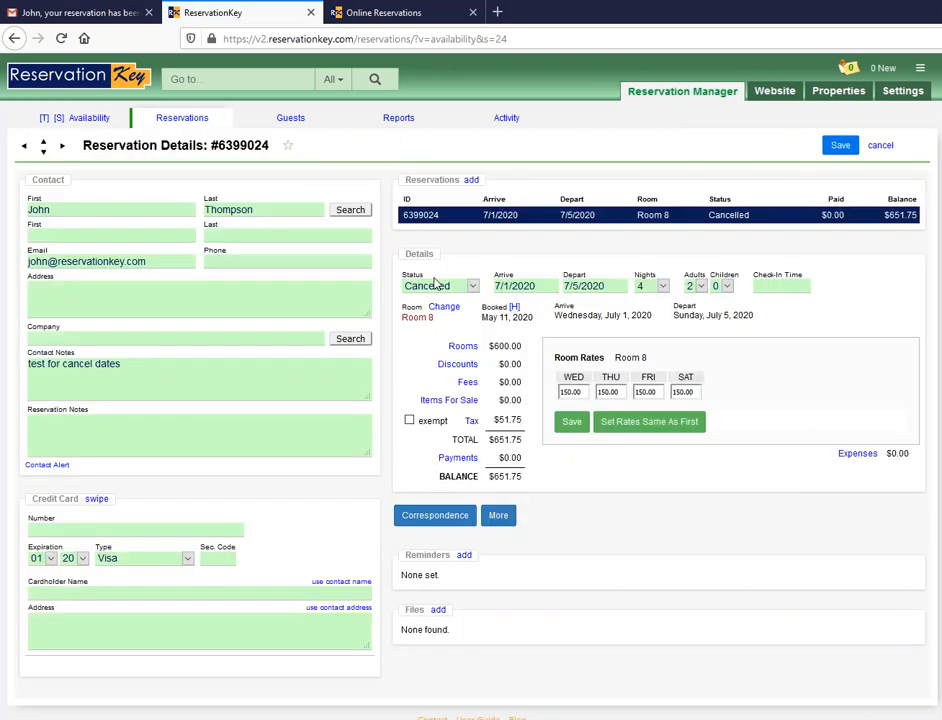
click(456, 286)
click(418, 340)
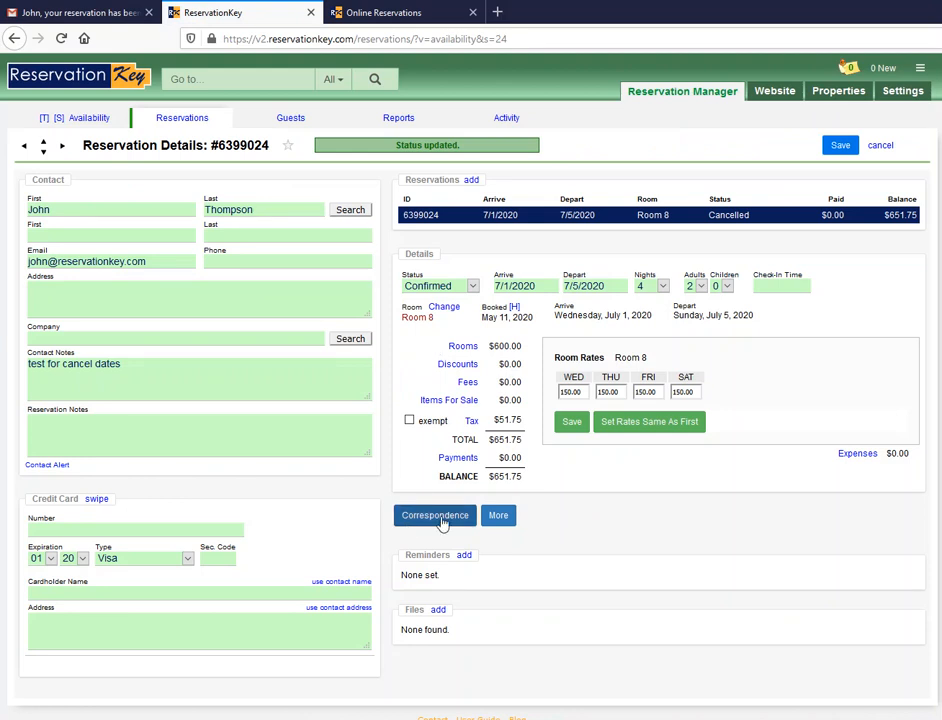
click(441, 516)
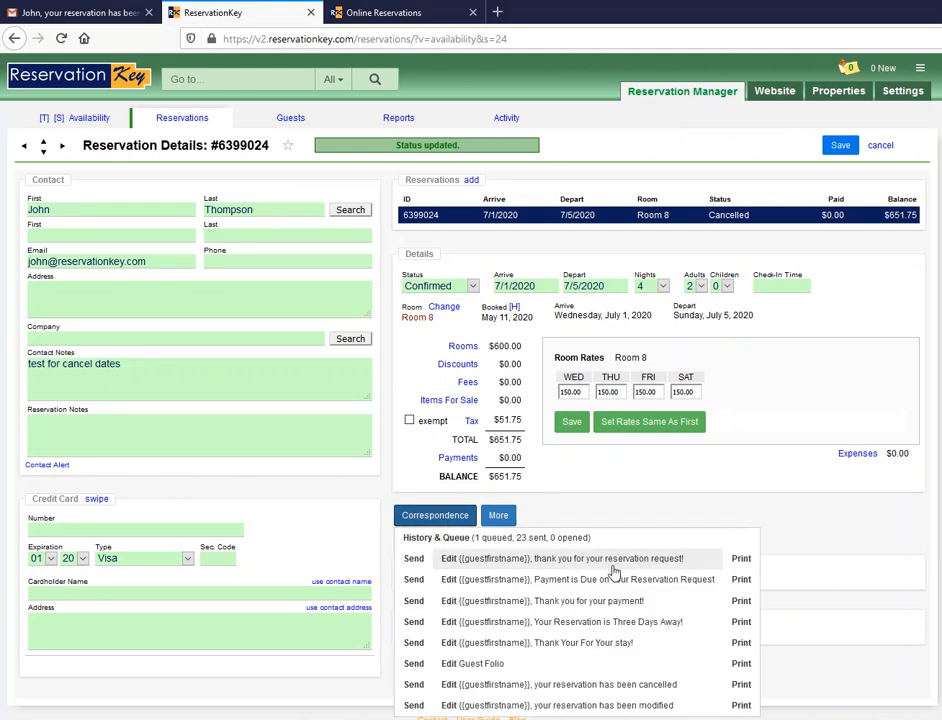
- Open the guest's reservation-request thank-you email, copy its cancellation link, and start a new browser tab
click(628, 562)
scroll(150, 400, down, 2)
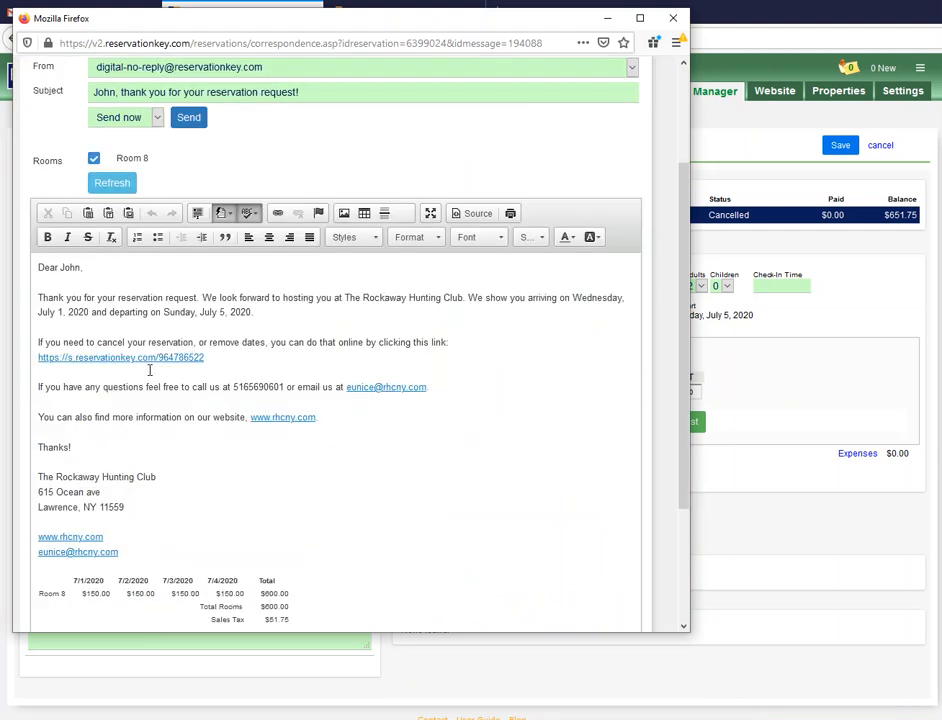
drag(205, 357, 63, 366)
key(ctrl+c)
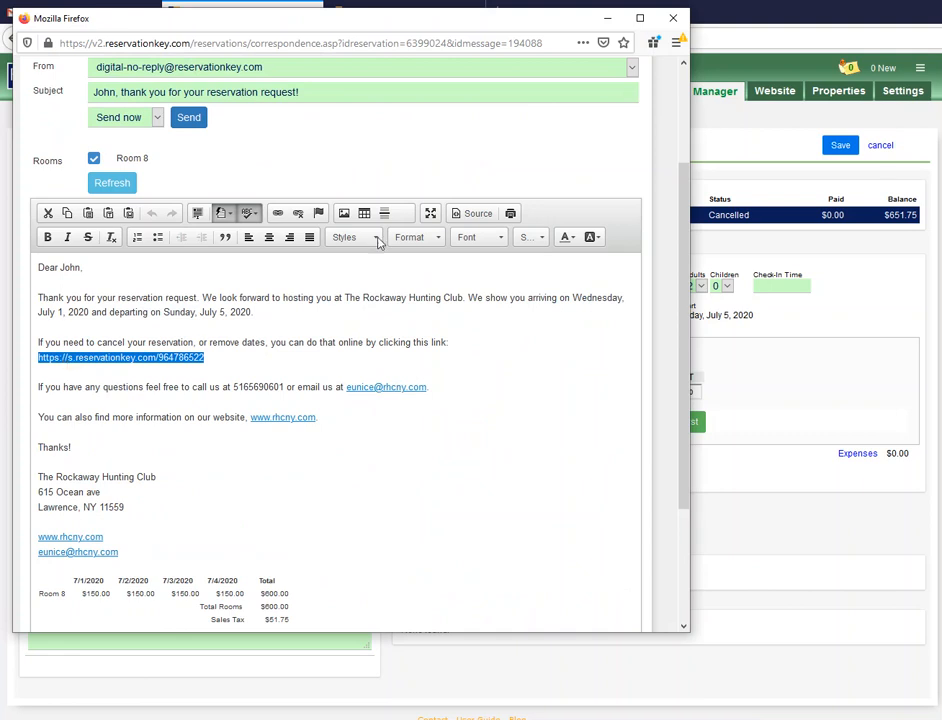
drag(526, 20, 606, 99)
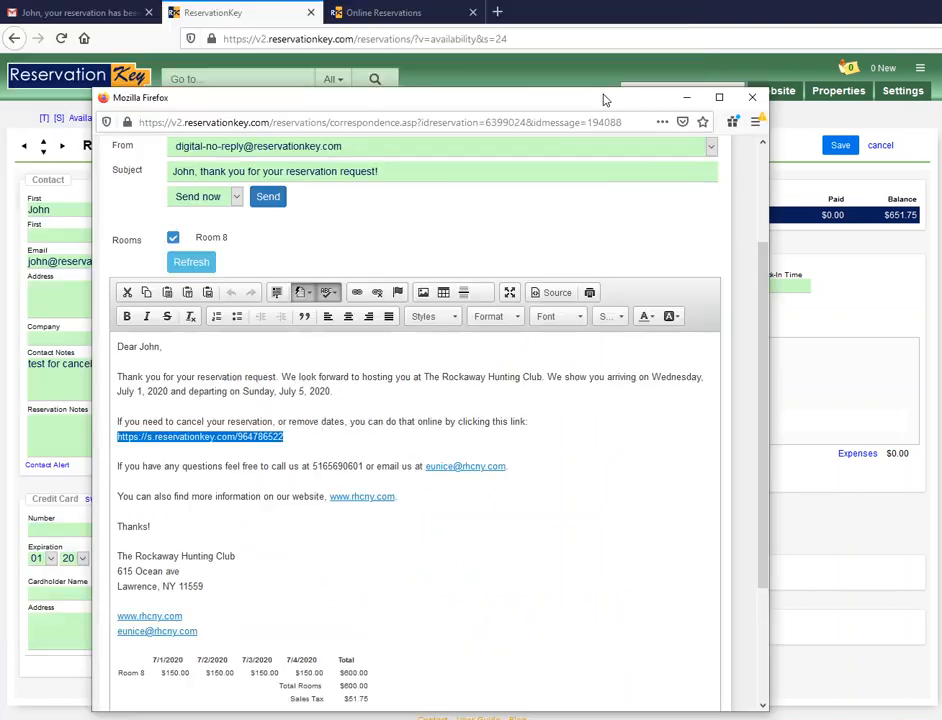
click(504, 14)
click(473, 38)
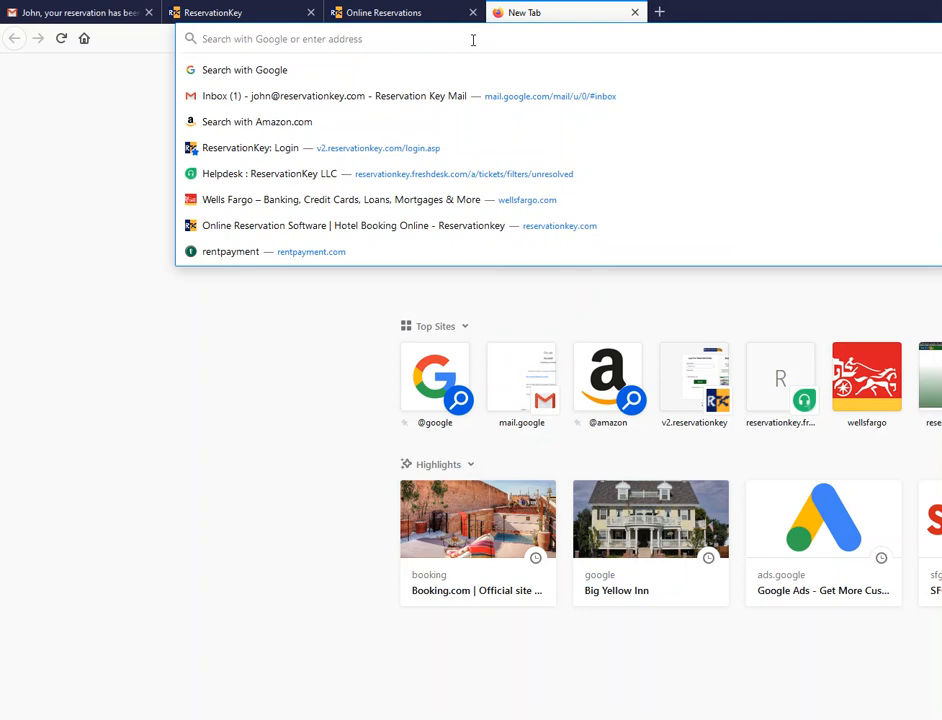
- Via the pasted cancellation link, remove Saturday, July 4, leaving 3 nights at $488.81, then return to admin
key(ctrl+v)
key(Return)
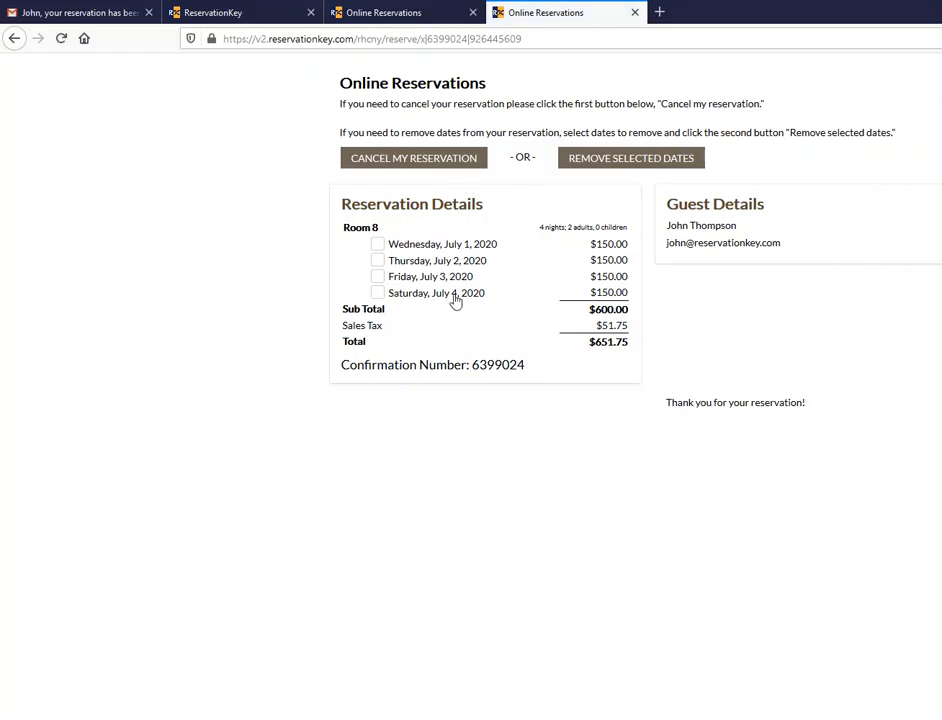
click(453, 296)
click(640, 157)
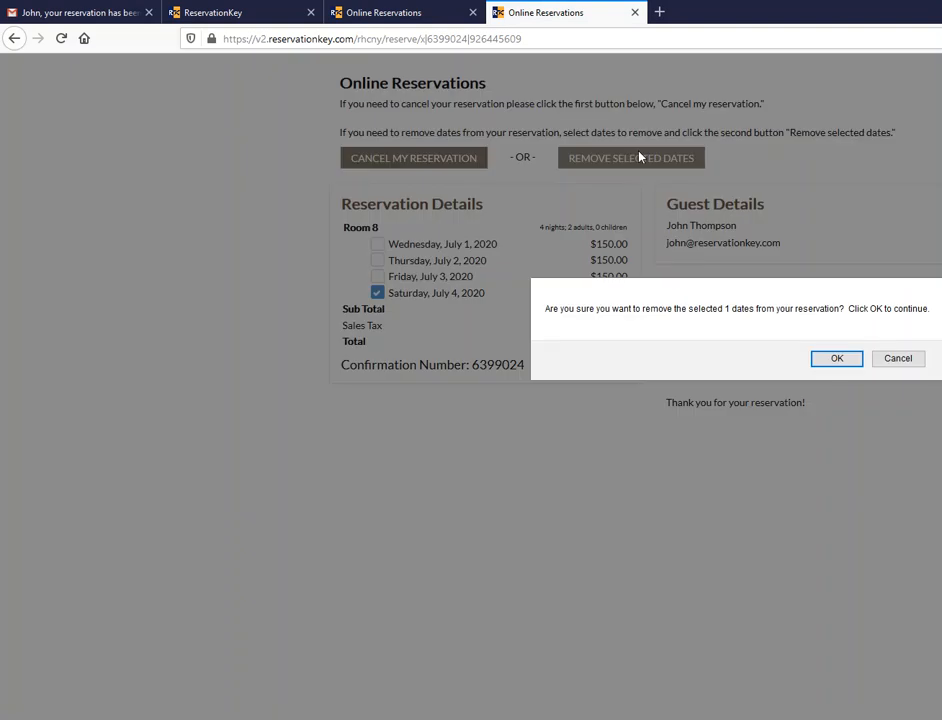
click(837, 358)
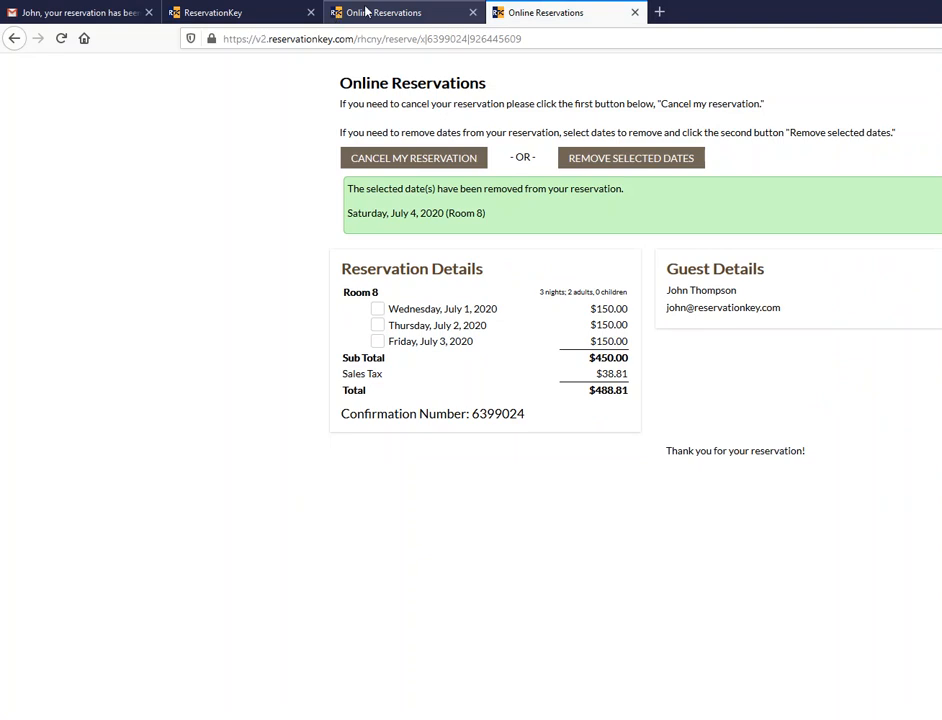
click(364, 12)
click(240, 14)
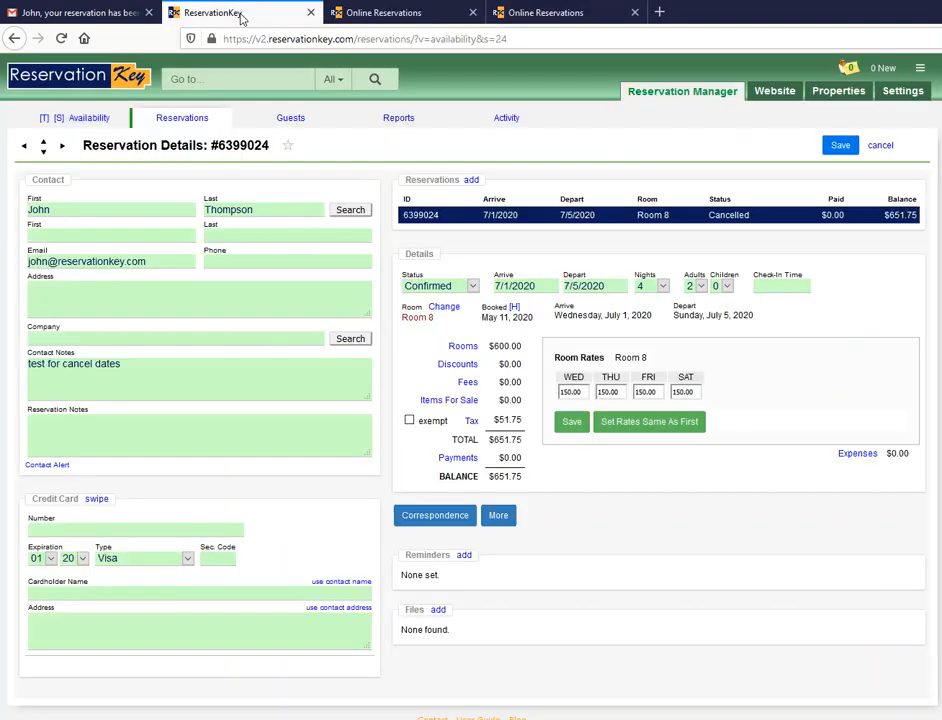